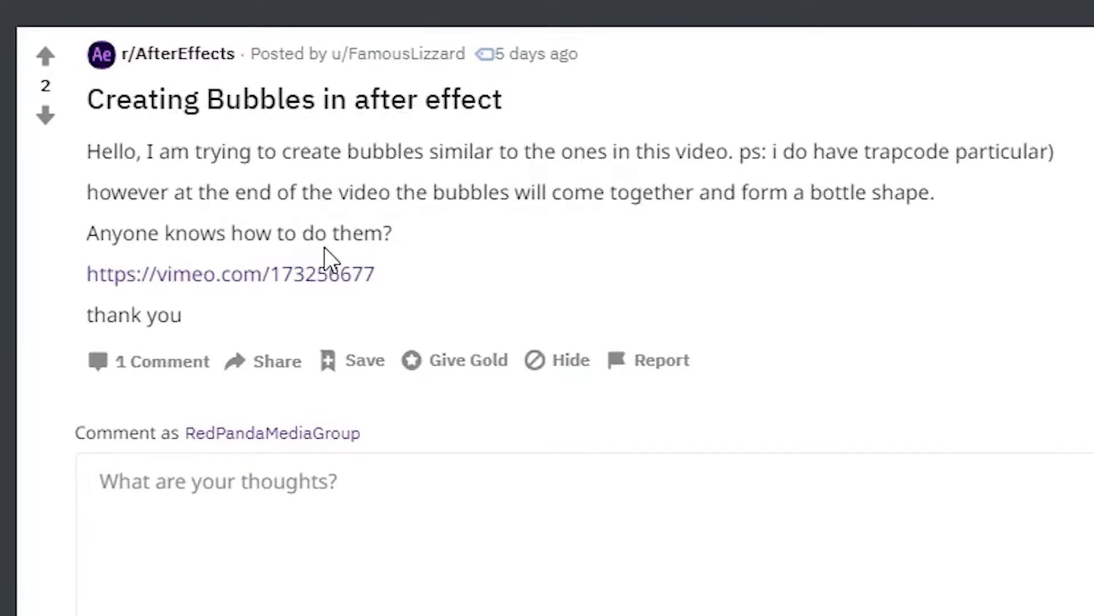
- Read the post "Creating Bubbles in after effect" and its reply suggesting Particular with a Layer Emitter
{"action": "scroll", "coordinate": [398, 260], "scroll_direction": "down", "scroll_amount": 6}
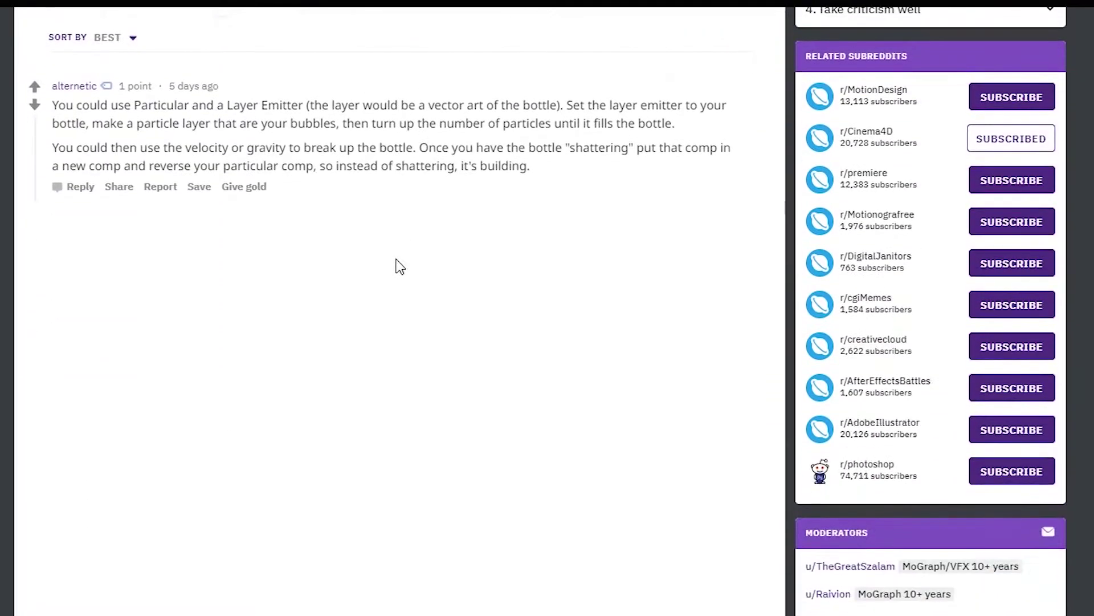
{"action": "scroll", "coordinate": [262, 207], "scroll_direction": "up", "scroll_amount": 1}
{"action": "left_click_drag", "start_coordinate": [56, 189], "coordinate": [654, 267]}
{"action": "left_click", "coordinate": [561, 294]}
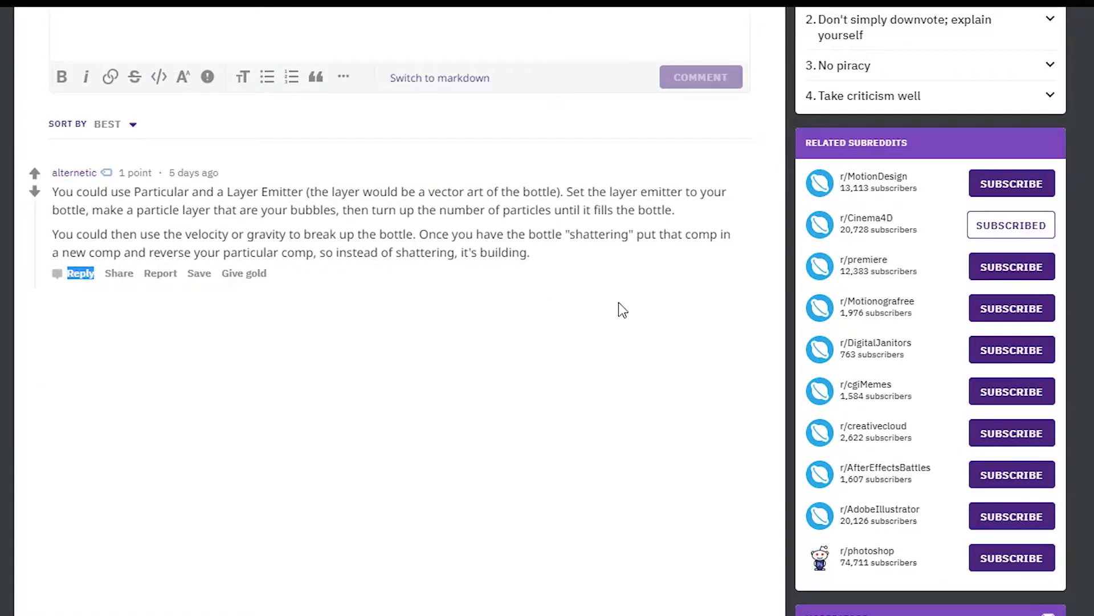
{"action": "scroll", "coordinate": [427, 381], "scroll_direction": "up", "scroll_amount": 5}
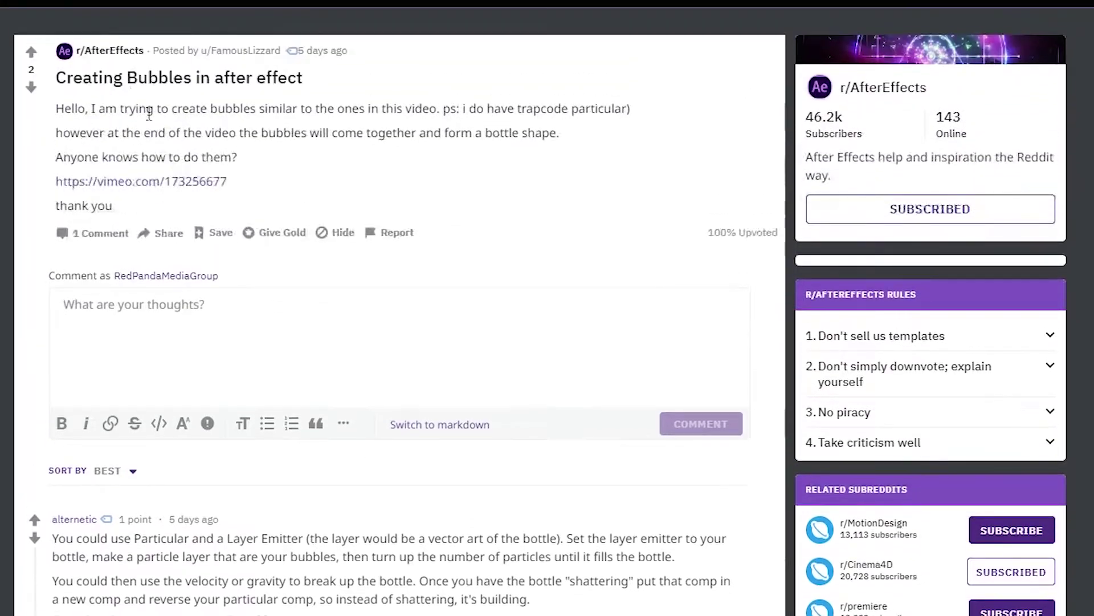
{"action": "scroll", "coordinate": [258, 467], "scroll_direction": "down", "scroll_amount": 2}
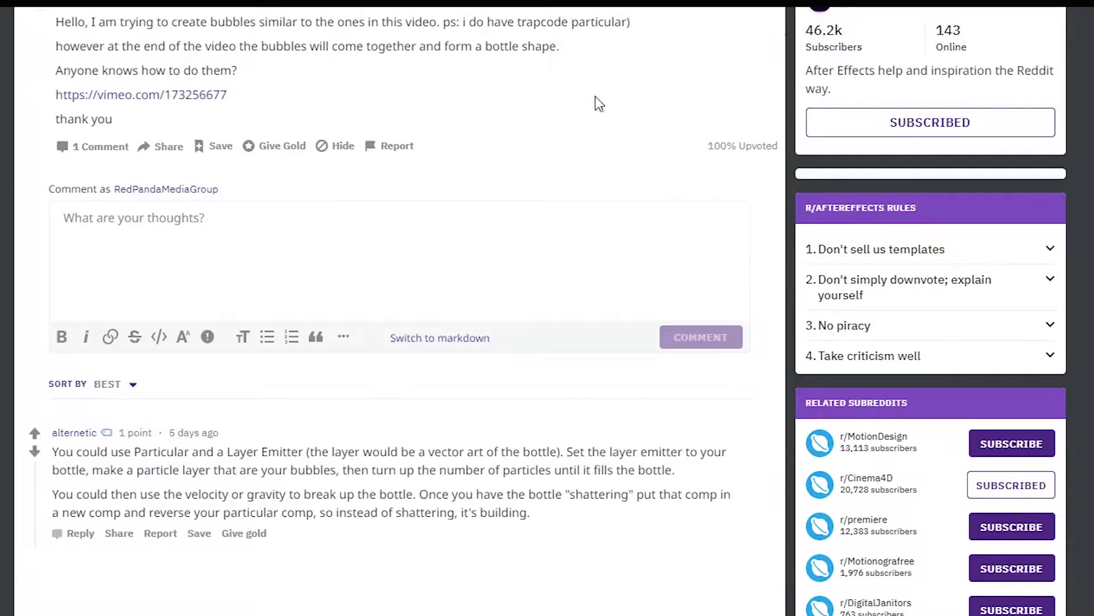
{"action": "scroll", "coordinate": [605, 432], "scroll_direction": "up", "scroll_amount": 2}
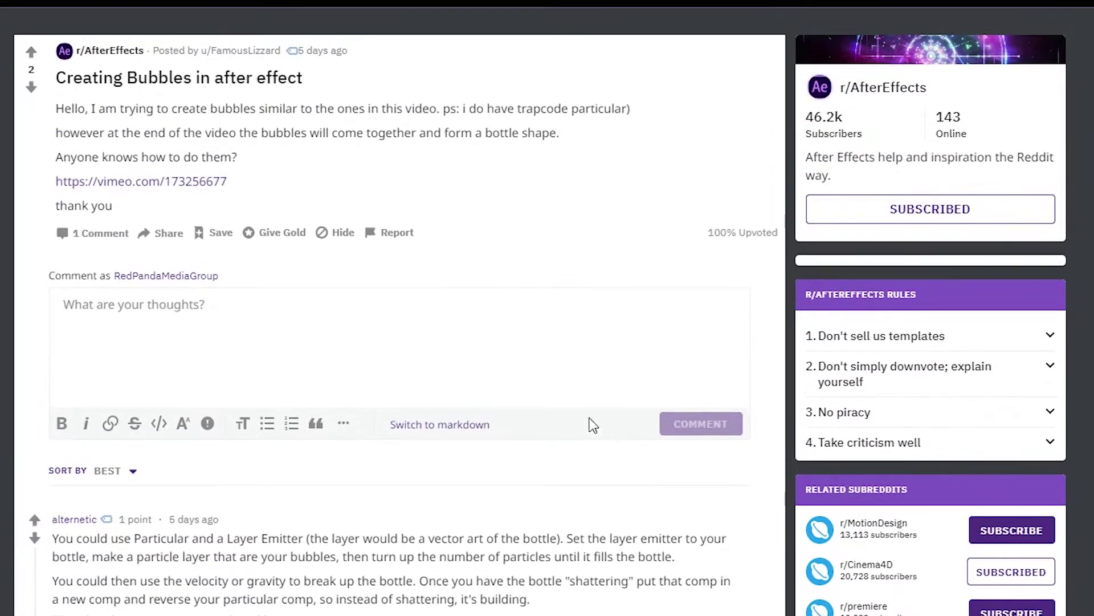
- Open the post's Vimeo link, skim the Coca-Cola video and pause at about 00:45 to examine the bubble bottle
{"action": "left_click", "coordinate": [180, 185]}
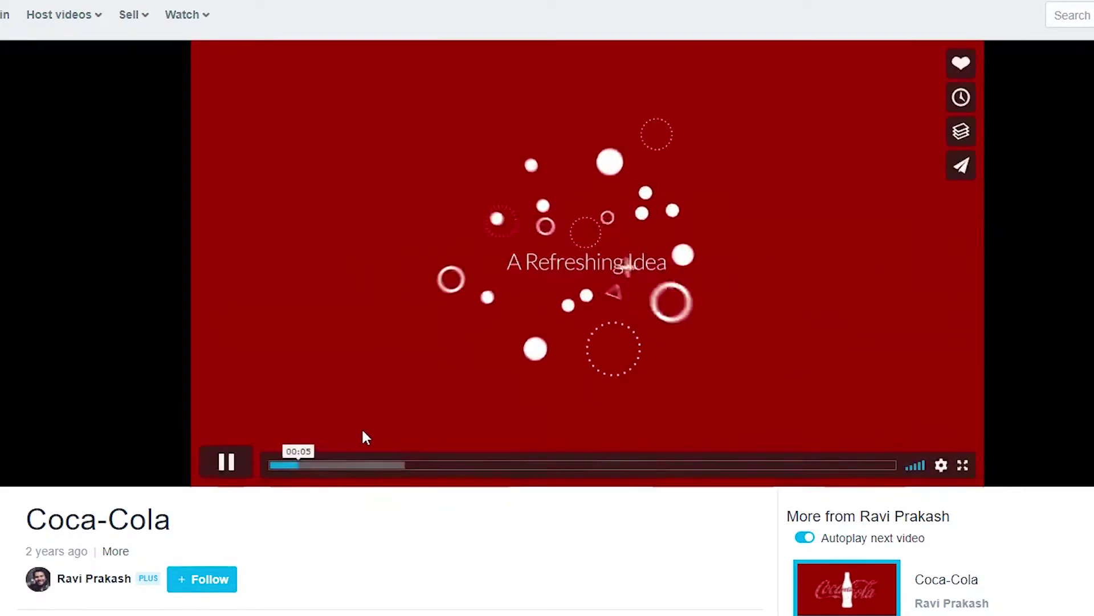
{"action": "left_click", "coordinate": [340, 466]}
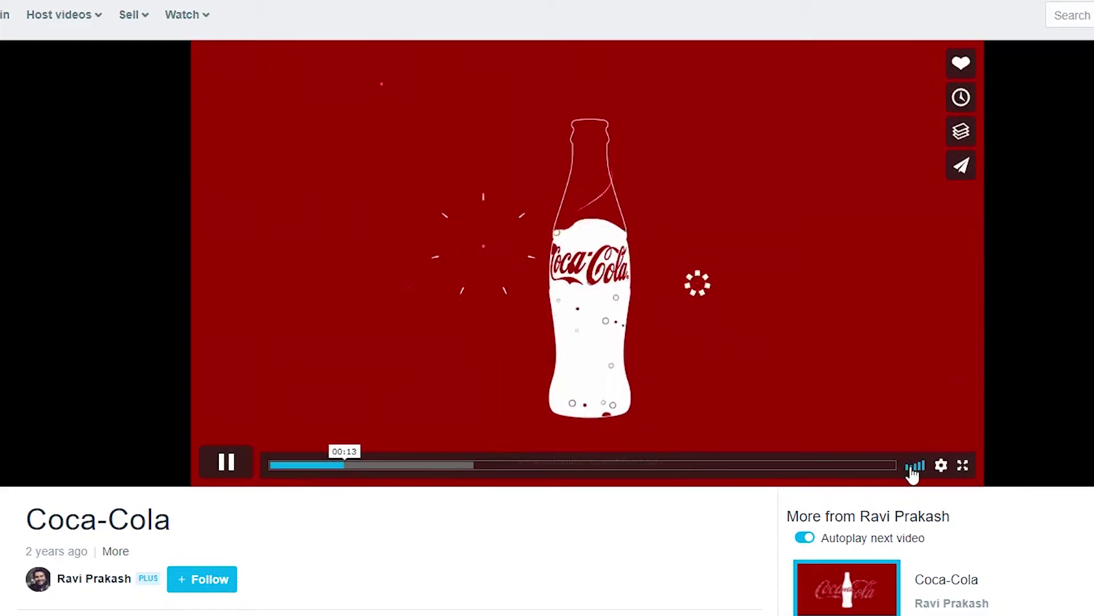
{"action": "left_click", "coordinate": [416, 466]}
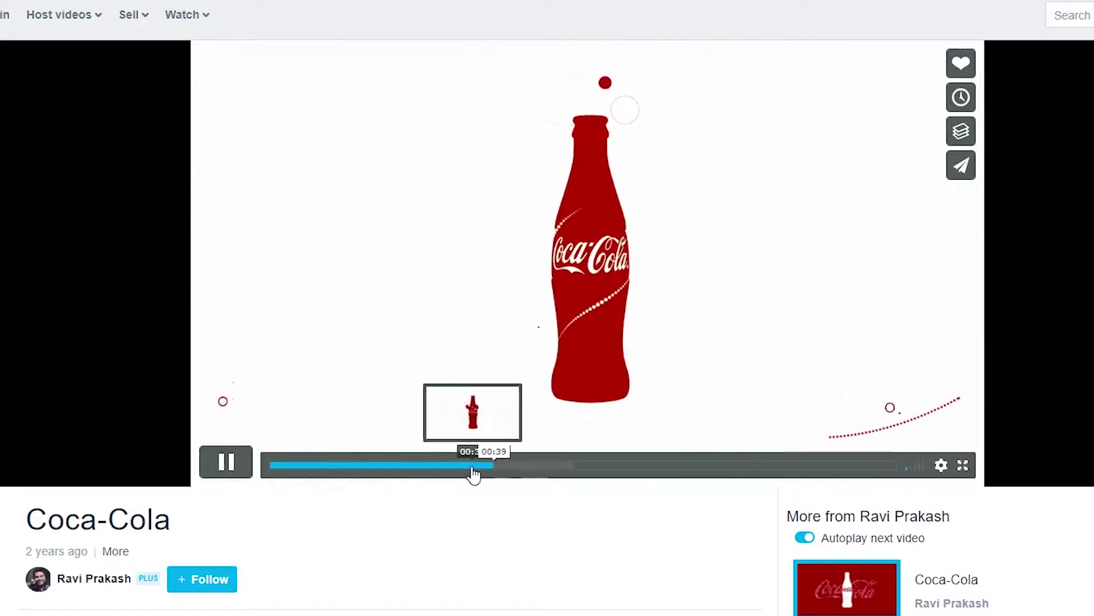
{"action": "left_click", "coordinate": [525, 471]}
{"action": "key", "text": "space"}
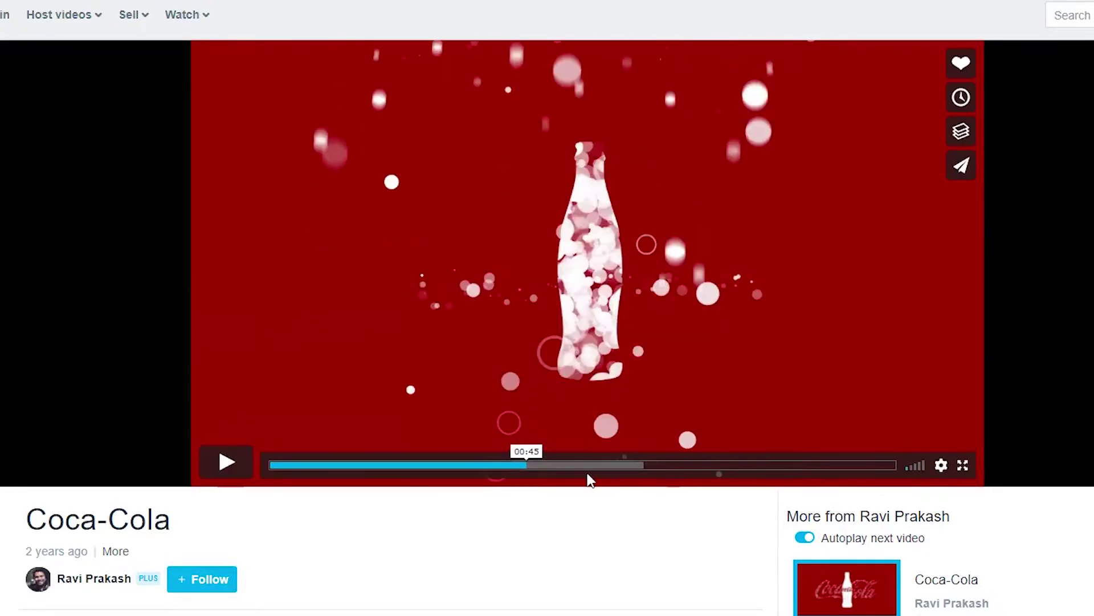
{"action": "left_click", "coordinate": [524, 469]}
{"action": "left_click", "coordinate": [525, 468]}
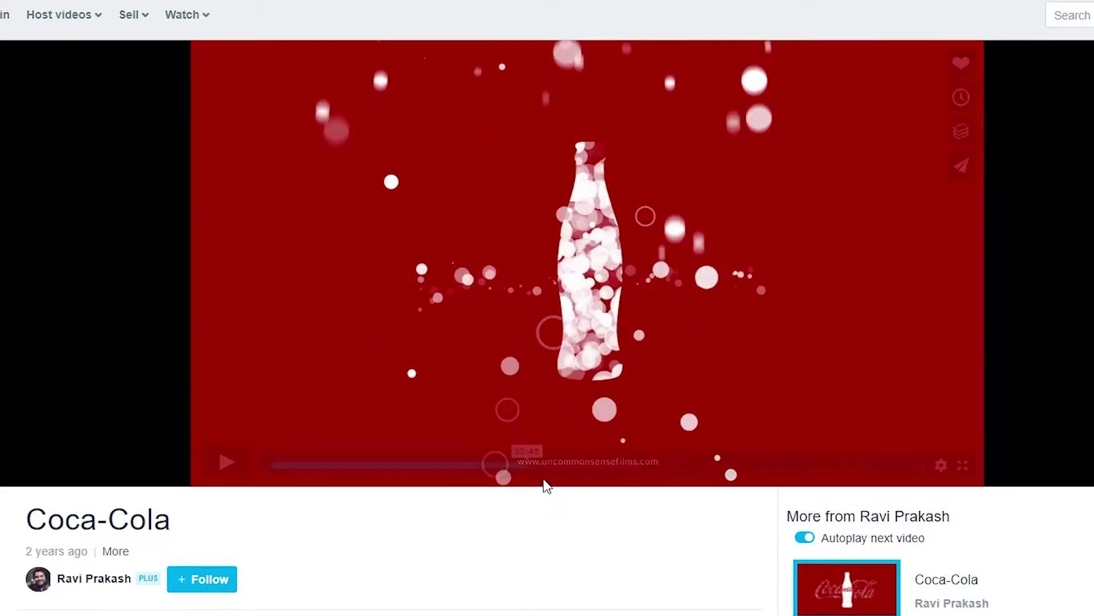
- Go back to about 00:34 in the video and examine how the heart particles assemble into the bottle
{"action": "left_click", "coordinate": [458, 465]}
{"action": "left_click", "coordinate": [227, 462]}
{"action": "left_click", "coordinate": [623, 291]}
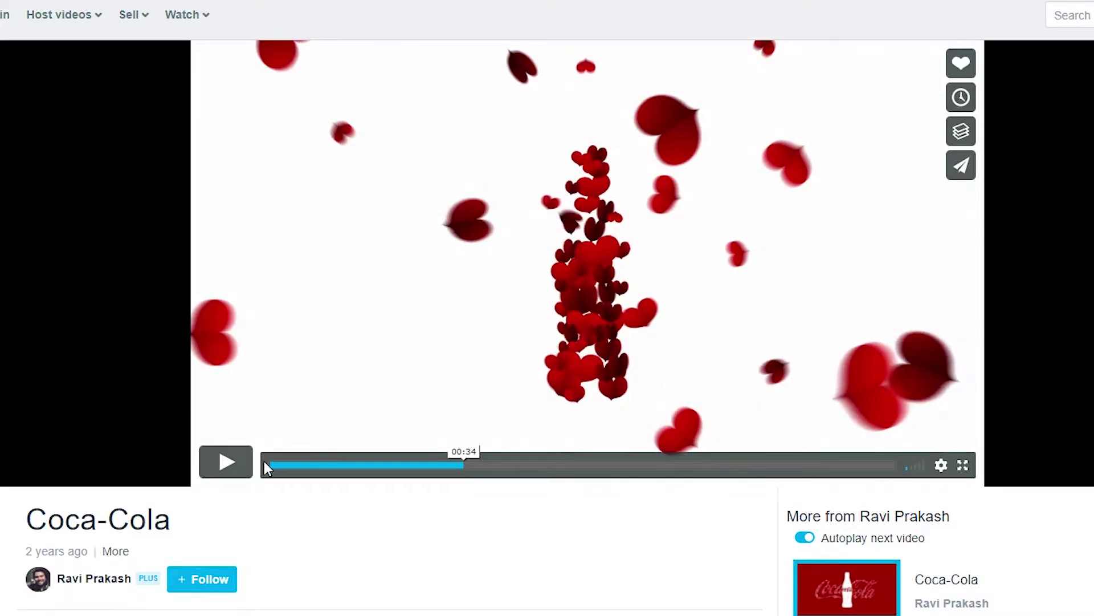
{"action": "left_click", "coordinate": [246, 471]}
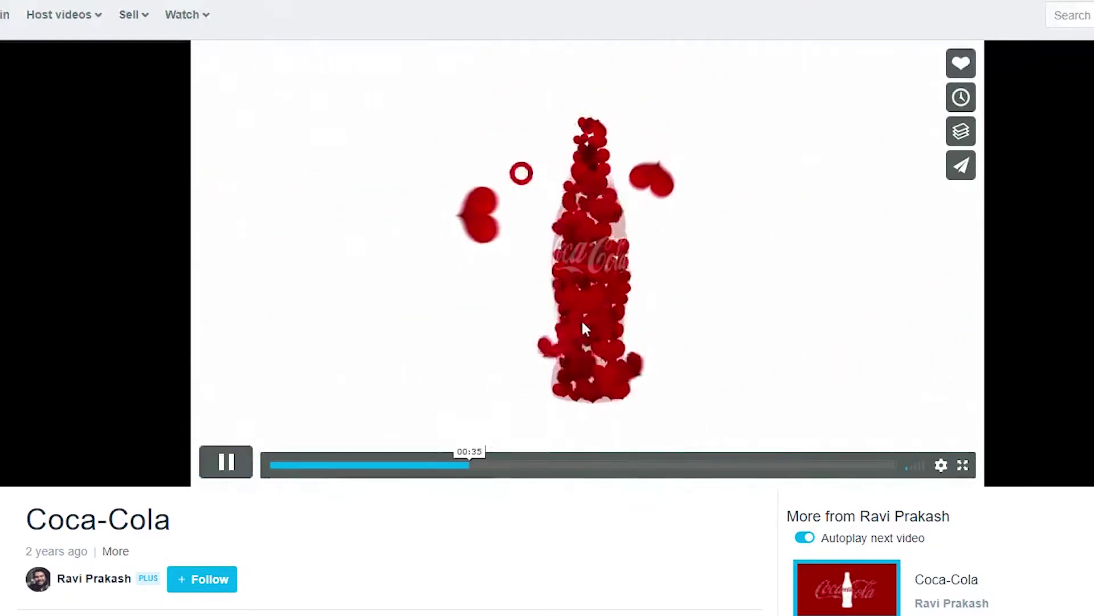
{"action": "left_click", "coordinate": [212, 471]}
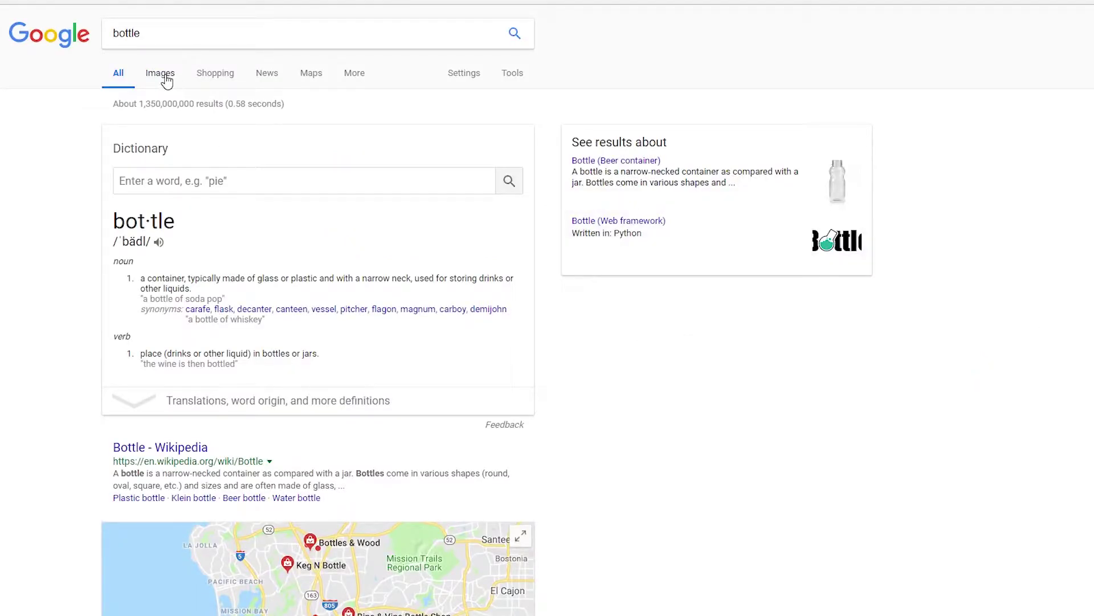
- Filter the Google image results for "bottle" to transparent images and open the plain blue bottle
{"action": "left_click", "coordinate": [162, 74]}
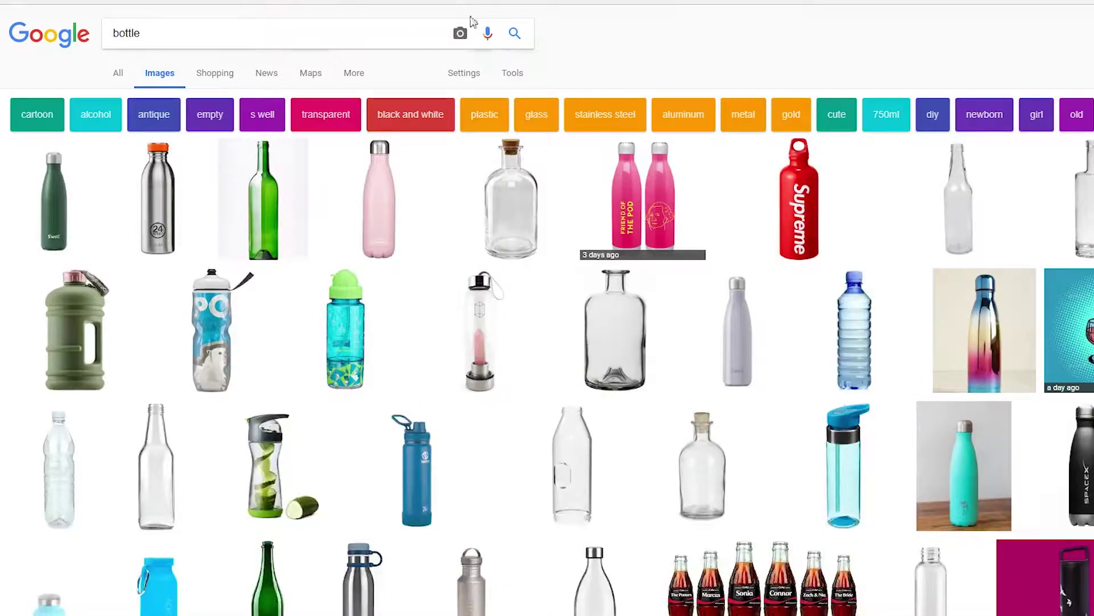
{"action": "left_click", "coordinate": [511, 73]}
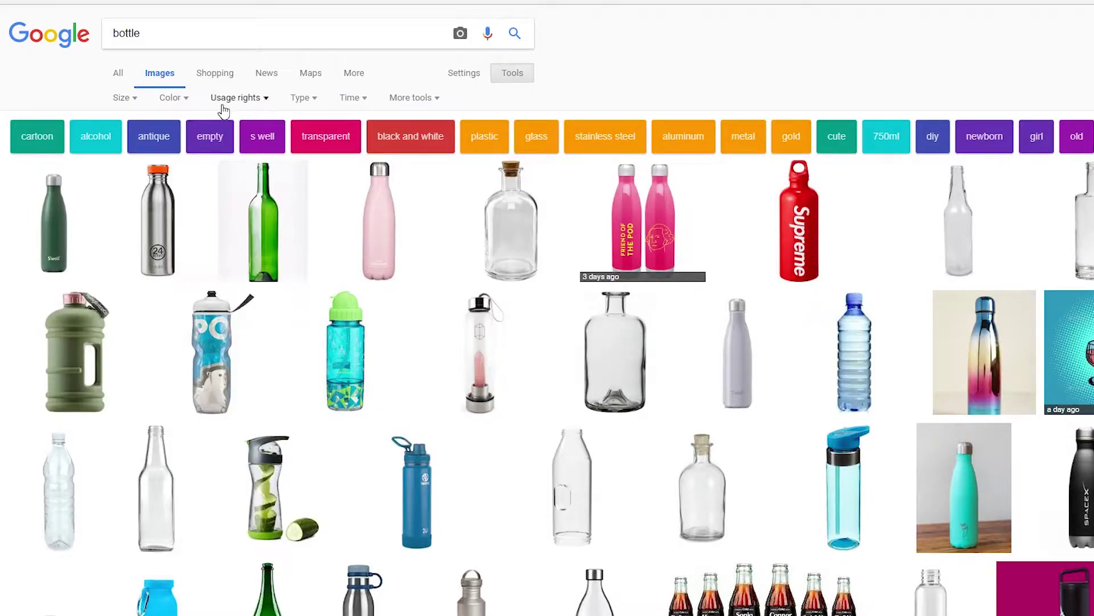
{"action": "left_click", "coordinate": [181, 98]}
{"action": "left_click", "coordinate": [194, 179]}
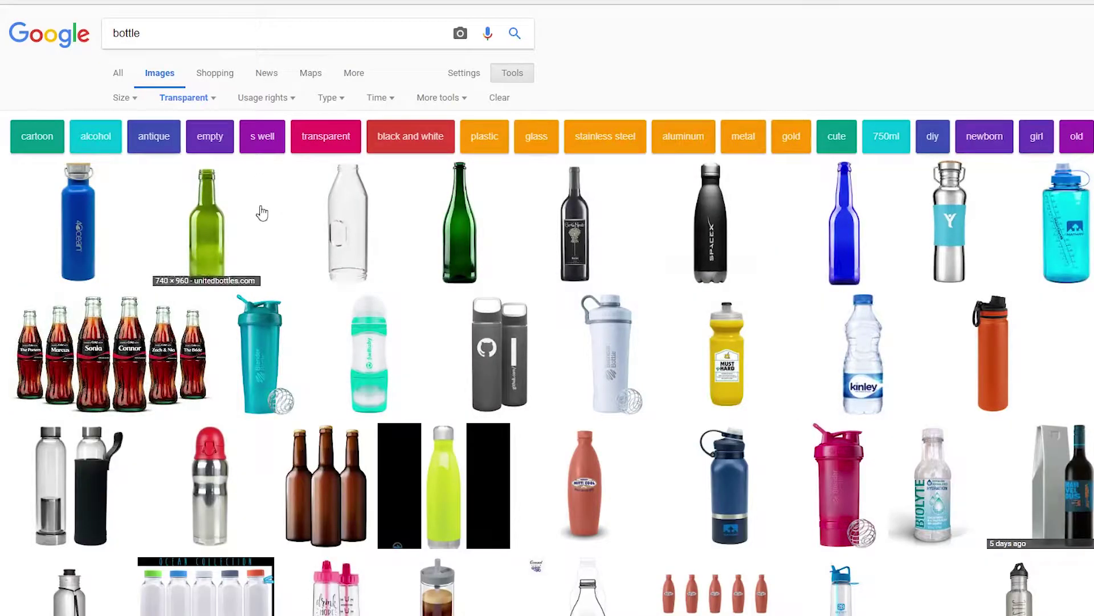
{"action": "left_click", "coordinate": [841, 228]}
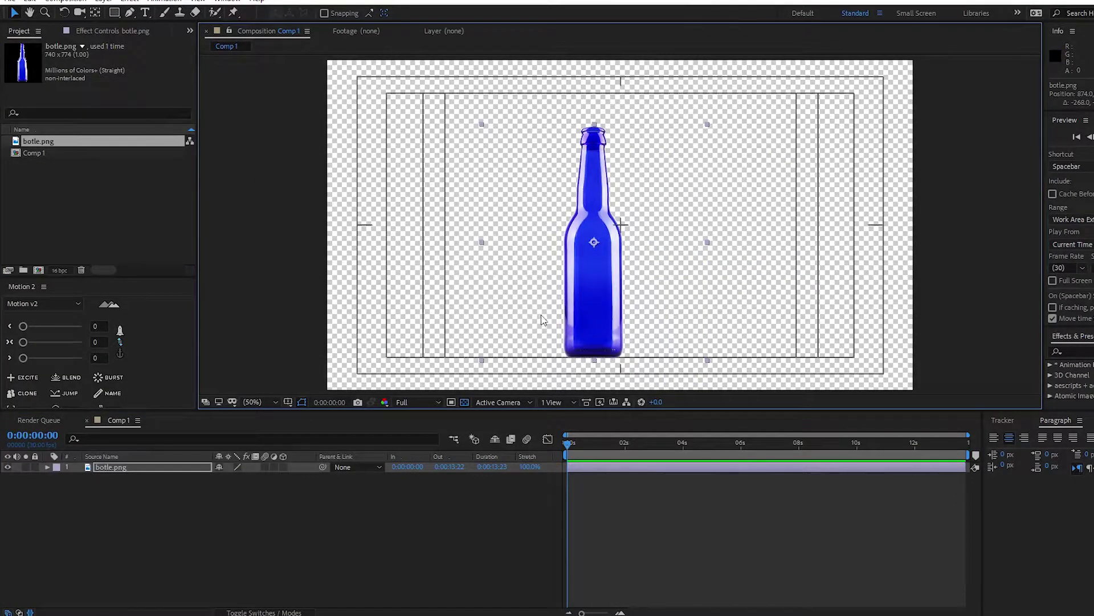
- In After Effects, centre the botle.png layer in the composition and pre-compose it as a 3D layer
{"action": "left_click_drag", "start_coordinate": [543, 320], "coordinate": [569, 304]}
{"action": "key", "text": "ctrl+shift+c"}
{"action": "left_click", "coordinate": [392, 305]}
{"action": "left_click", "coordinate": [502, 376]}
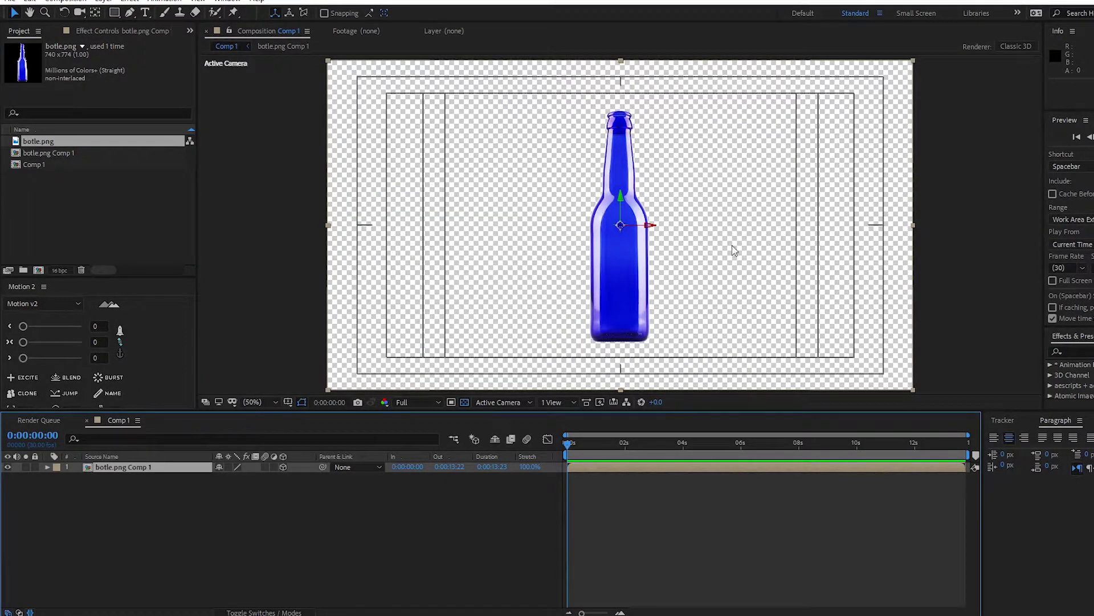
- Create a black 1920 × 1080 px solid named Particular above the bottle layer
{"action": "left_click", "coordinate": [104, 2]}
{"action": "mouse_move", "coordinate": [122, 10]}
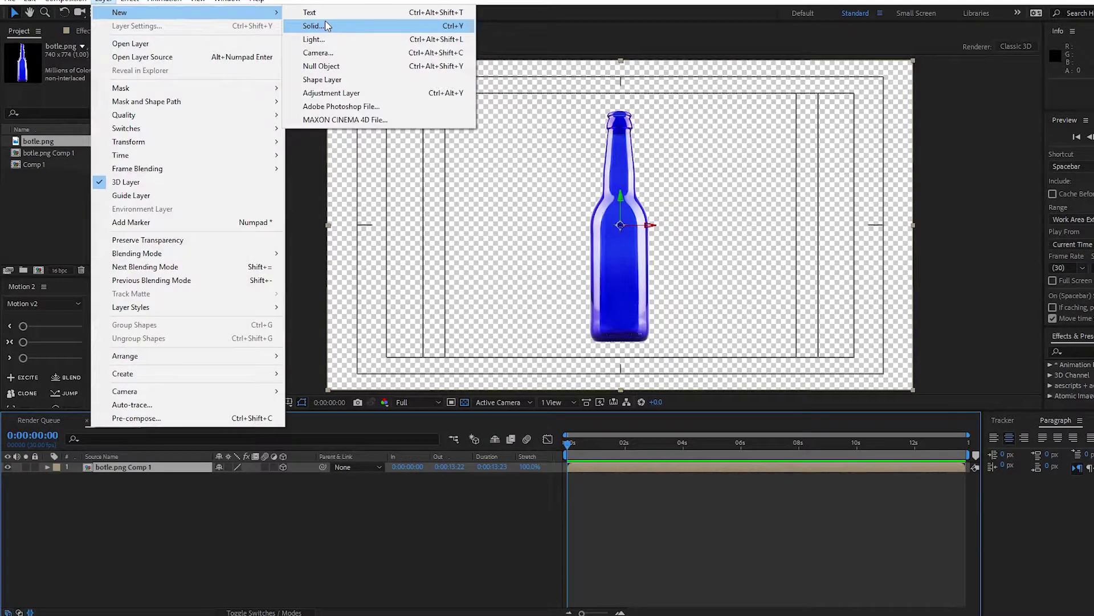
{"action": "left_click", "coordinate": [313, 24]}
{"action": "type", "text": "Particular"}
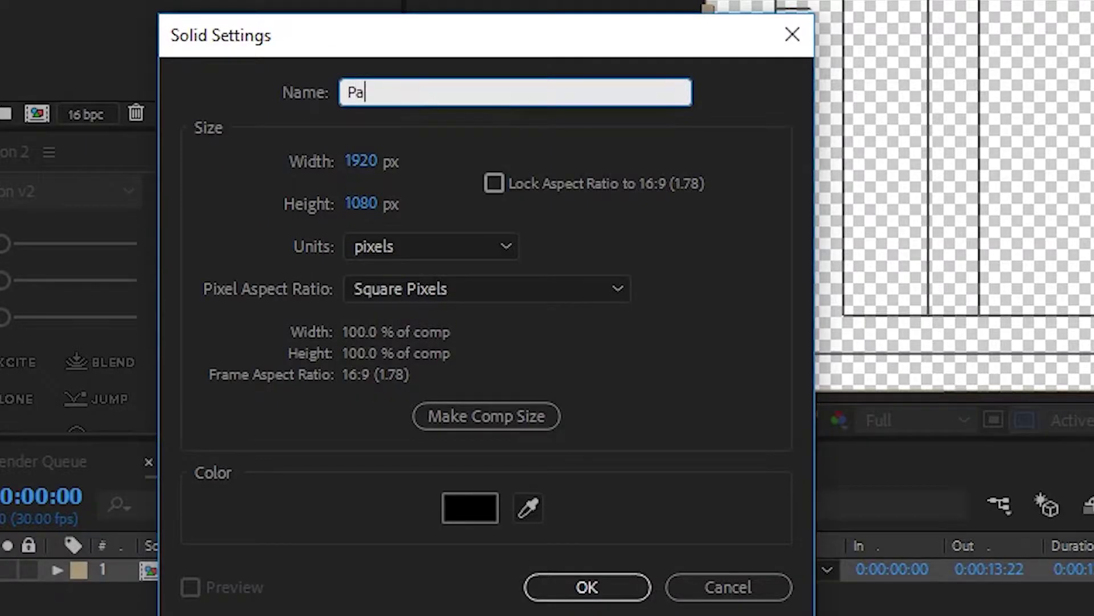
{"action": "left_click", "coordinate": [606, 587]}
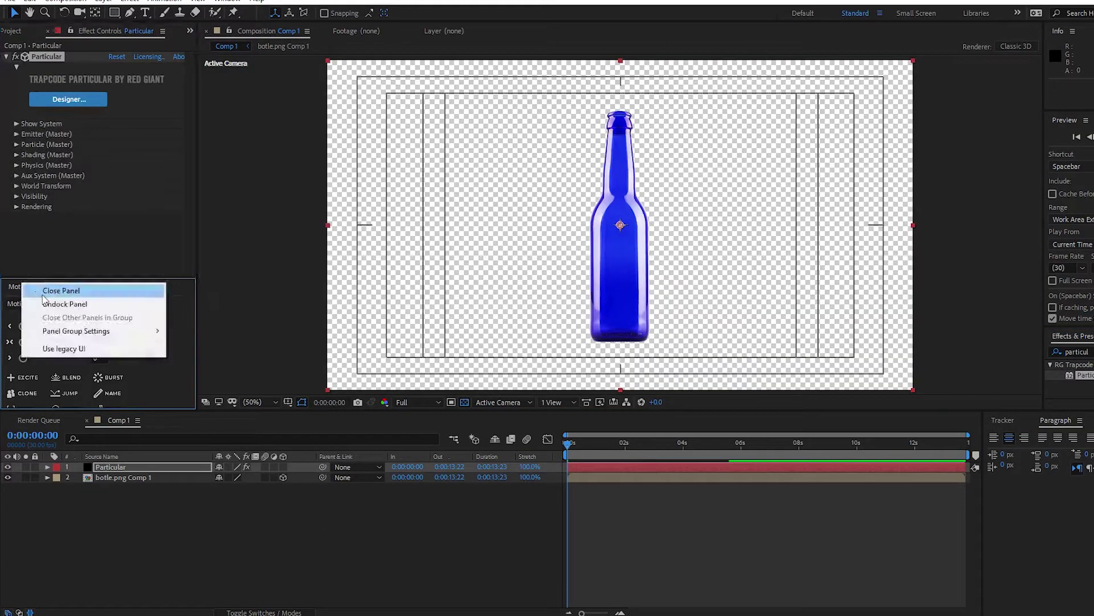
- Set the Particular effect's master Emitter Type to Layer
{"action": "left_click", "coordinate": [17, 133]}
{"action": "left_click", "coordinate": [144, 144]}
{"action": "left_click", "coordinate": [135, 162]}
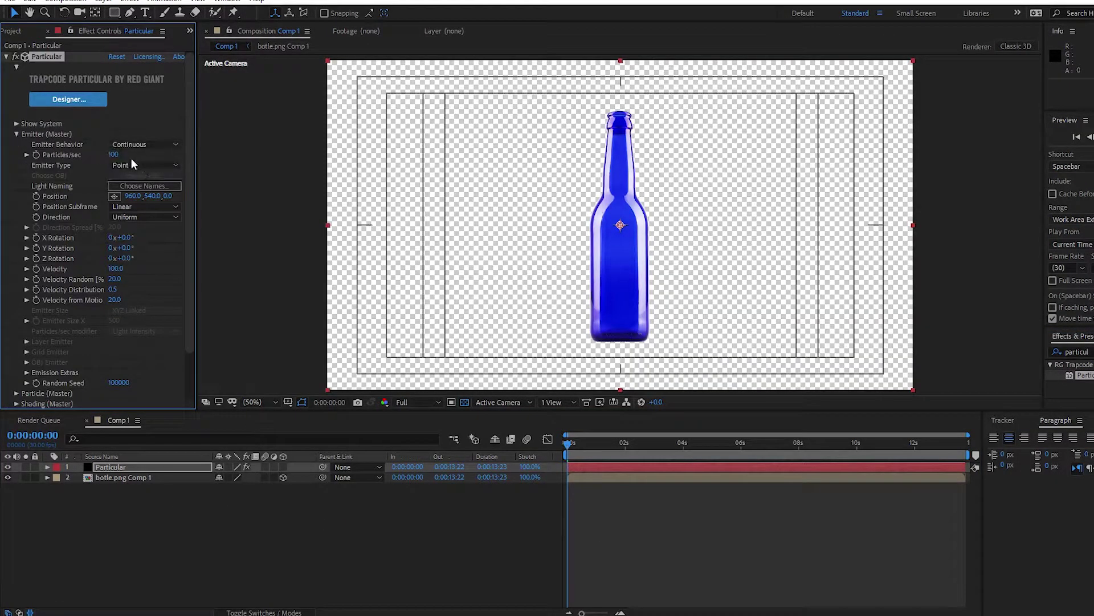
{"action": "left_click", "coordinate": [134, 166]}
{"action": "left_click", "coordinate": [170, 245]}
{"action": "left_click_drag", "start_coordinate": [435, 415], "coordinate": [439, 436]}
- Assign the botle.png Comp 1 layer as the Layer Emitter source and set Layer RGB Usage to None
{"action": "left_click", "coordinate": [26, 341]}
{"action": "left_click", "coordinate": [127, 352]}
{"action": "left_click", "coordinate": [151, 398]}
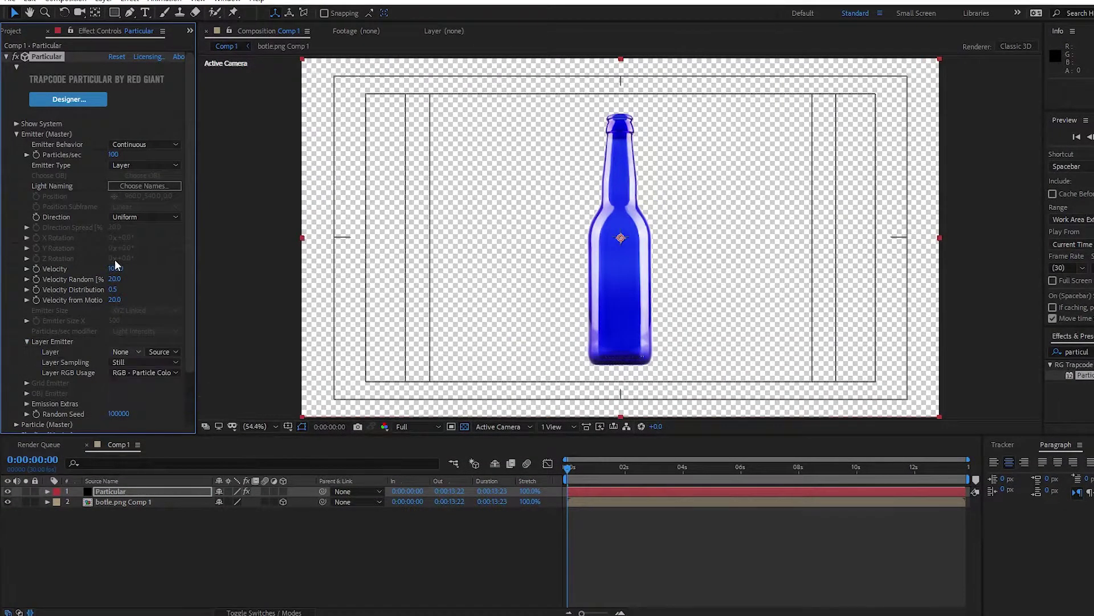
{"action": "left_click", "coordinate": [139, 374]}
{"action": "left_click", "coordinate": [113, 355]}
{"action": "left_click", "coordinate": [101, 369]}
{"action": "left_click", "coordinate": [143, 373]}
{"action": "left_click", "coordinate": [138, 452]}
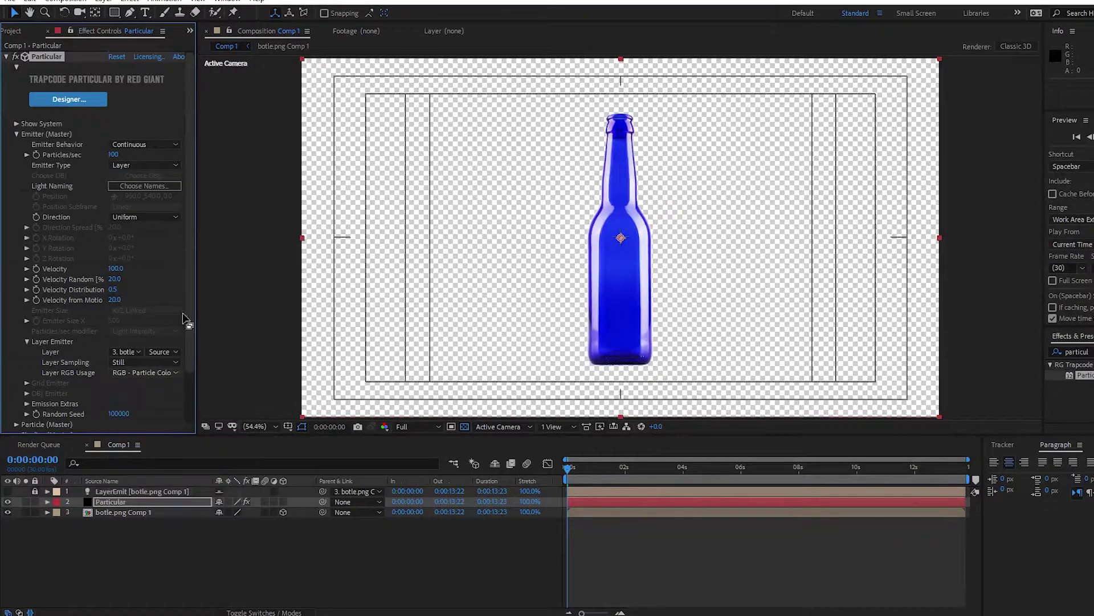
- Hide the bottle composition layer, set the emitter's Particles/sec to 10000 and preview the emission from the start
{"action": "left_click", "coordinate": [8, 512]}
{"action": "key", "text": "space"}
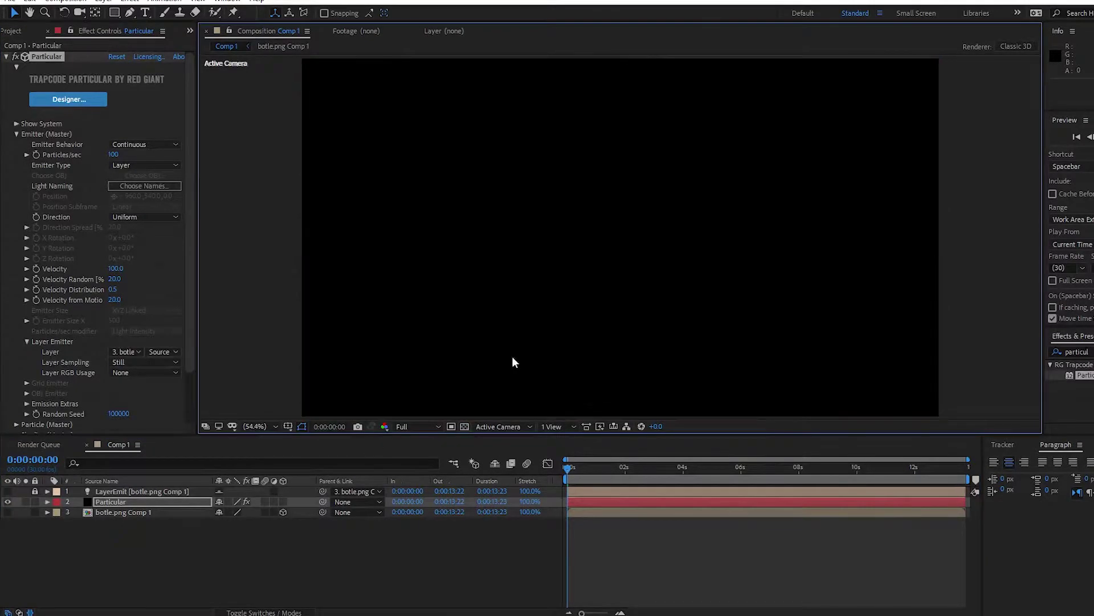
{"action": "left_click", "coordinate": [118, 154]}
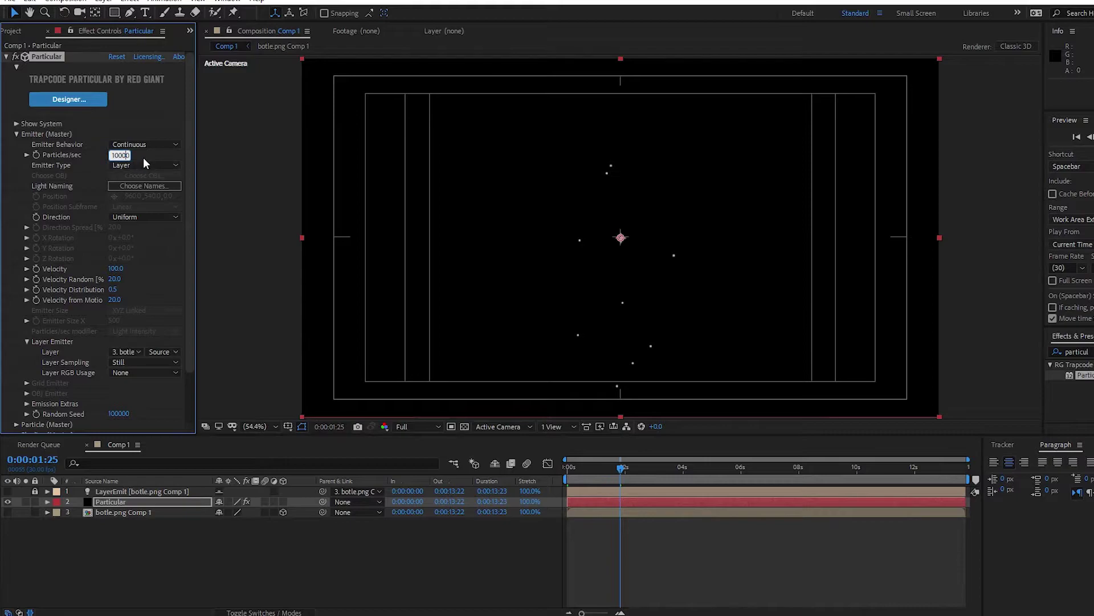
{"action": "type", "text": "10000"}
{"action": "key", "text": "Return"}
{"action": "left_click_drag", "start_coordinate": [620, 468], "coordinate": [566, 468]}
{"action": "key", "text": "space"}
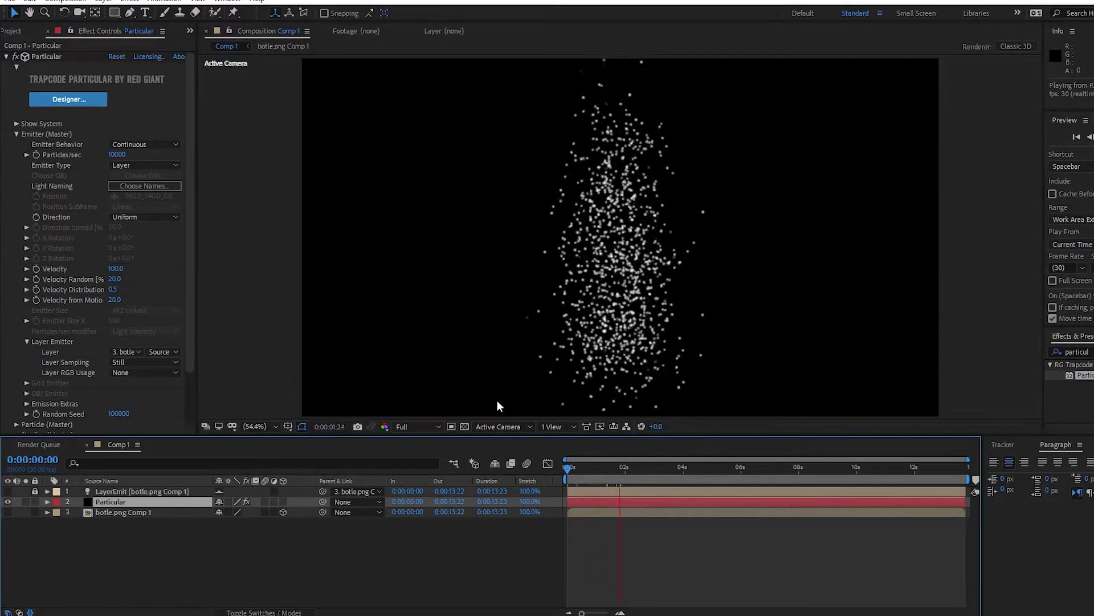
- Animate the emitter's Velocity with a keyframe value of 0 and preview the particle burst from 0:00:02:09
{"action": "left_click_drag", "start_coordinate": [587, 470], "coordinate": [547, 480]}
{"action": "left_click", "coordinate": [115, 268]}
{"action": "type", "text": "0"}
{"action": "key", "text": "Return"}
{"action": "left_click_drag", "start_coordinate": [572, 467], "coordinate": [699, 468]}
{"action": "left_click", "coordinate": [634, 467]}
{"action": "key", "text": "space"}
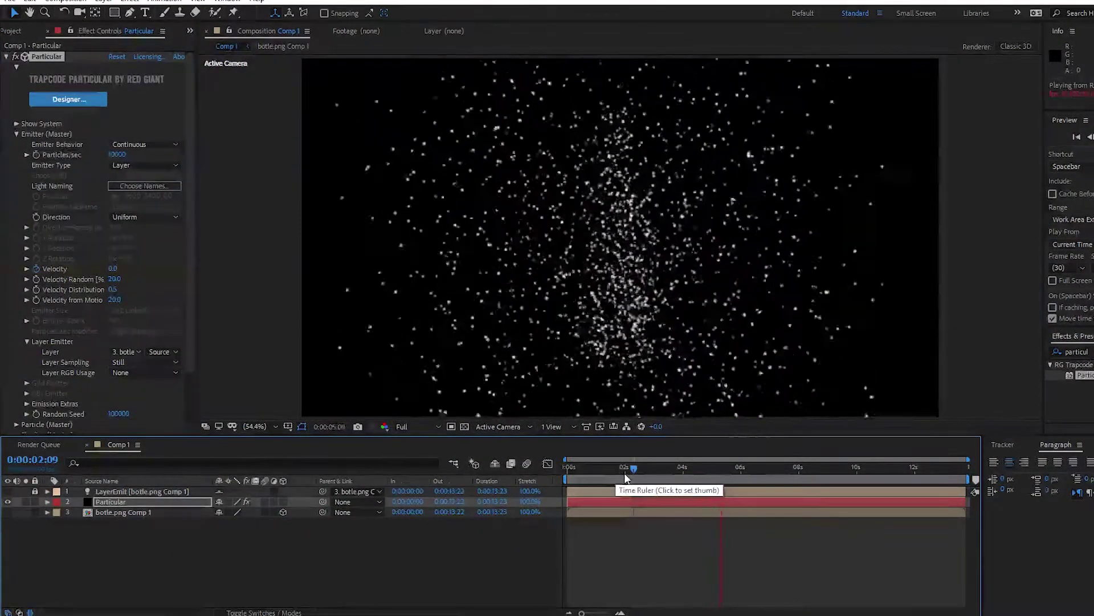
{"action": "left_click_drag", "start_coordinate": [636, 468], "coordinate": [599, 491]}
{"action": "key", "text": "space"}
- Expand the master Particle settings, set Particle Feather to 0 and inspect the particle edges up close
{"action": "left_click", "coordinate": [7, 174]}
{"action": "scroll", "coordinate": [85, 285], "scroll_direction": "down", "scroll_amount": 2}
{"action": "left_click", "coordinate": [19, 362]}
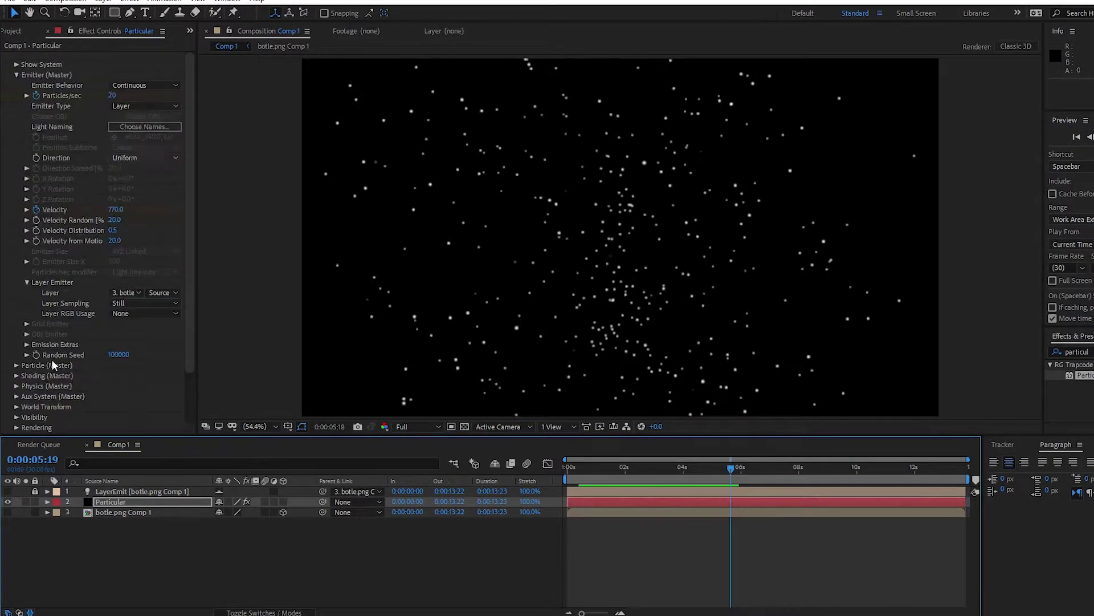
{"action": "scroll", "coordinate": [24, 361], "scroll_direction": "down", "scroll_amount": 4}
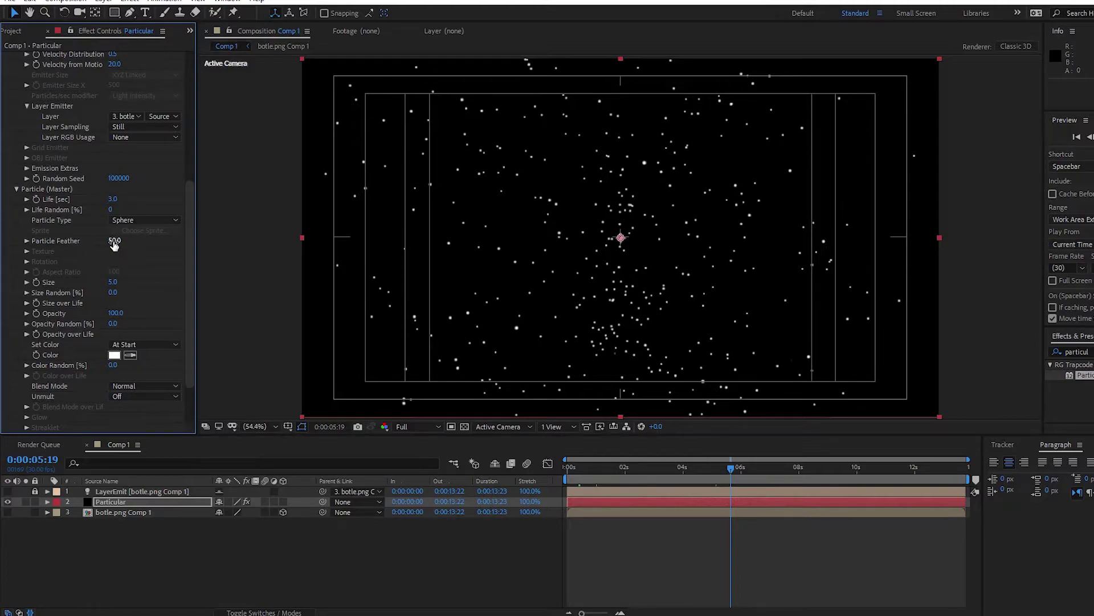
{"action": "scroll", "coordinate": [627, 245], "scroll_direction": "up", "scroll_amount": 5}
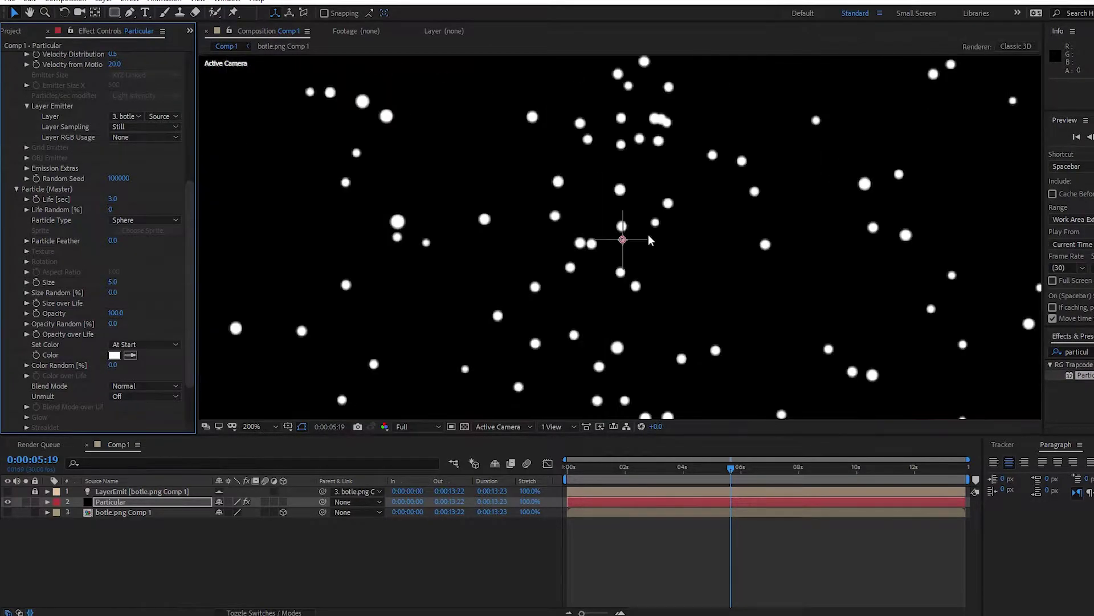
- Set the particle Size to 15.7 and Size Random to 49%
{"action": "left_click", "coordinate": [26, 282]}
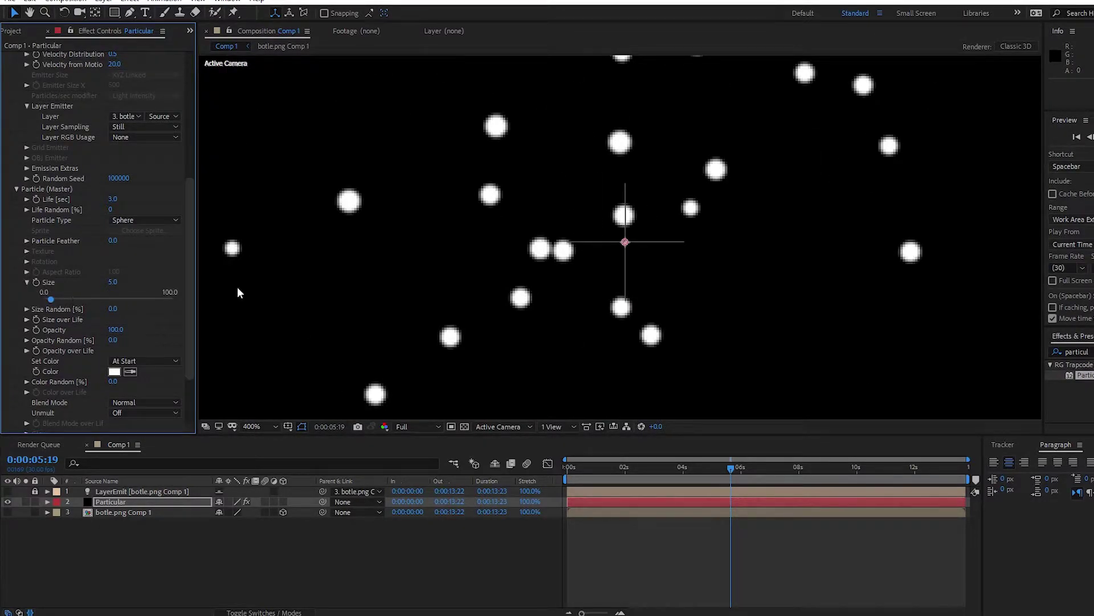
{"action": "scroll", "coordinate": [614, 293], "scroll_direction": "down", "scroll_amount": 4}
{"action": "left_click_drag", "start_coordinate": [74, 300], "coordinate": [65, 300]}
{"action": "left_click", "coordinate": [26, 308]}
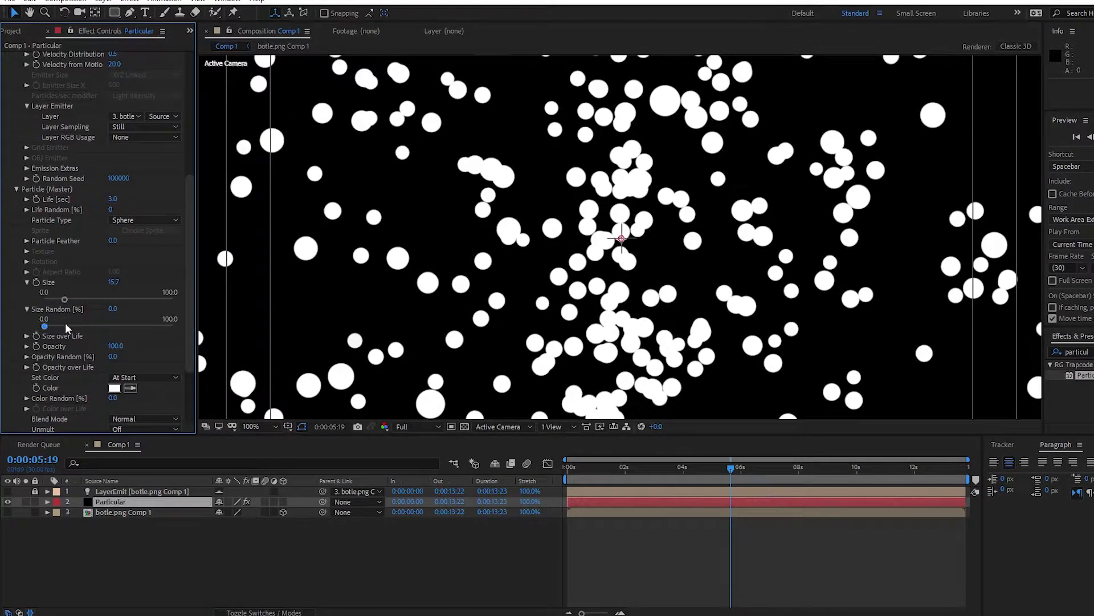
{"action": "left_click", "coordinate": [76, 326]}
{"action": "left_click", "coordinate": [107, 326]}
- Set the particles' Opacity Random to 50% and Color Random to 100%
{"action": "left_click", "coordinate": [113, 357]}
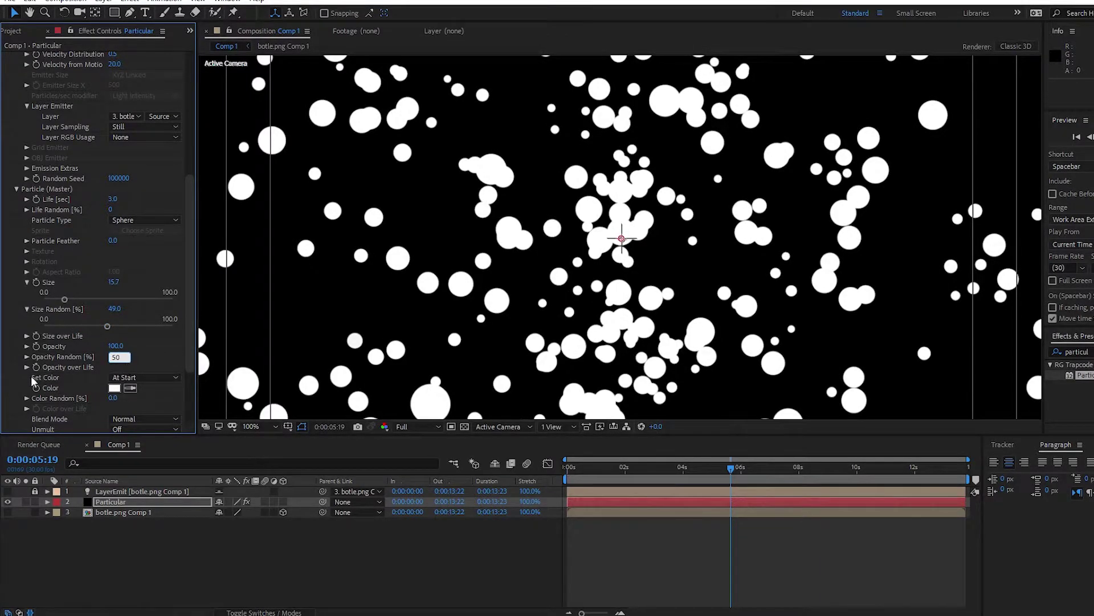
{"action": "key", "text": "Return"}
{"action": "left_click_drag", "start_coordinate": [113, 398], "coordinate": [744, 422]}
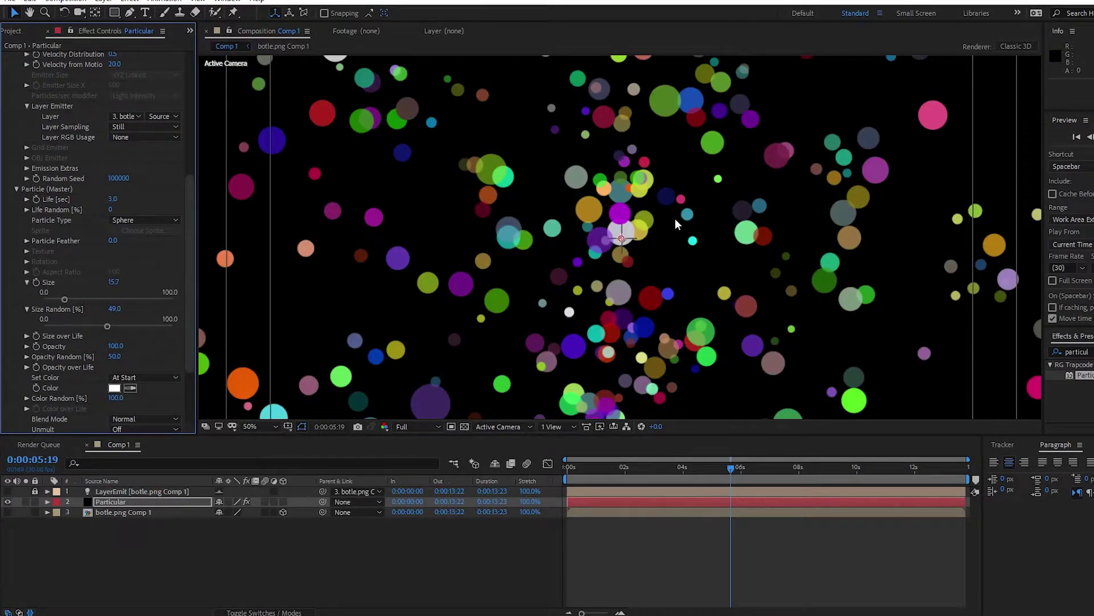
- Undo the Color Random change, set Opacity Random to 100% and preview the white particles
{"action": "key", "text": "ctrl+z"}
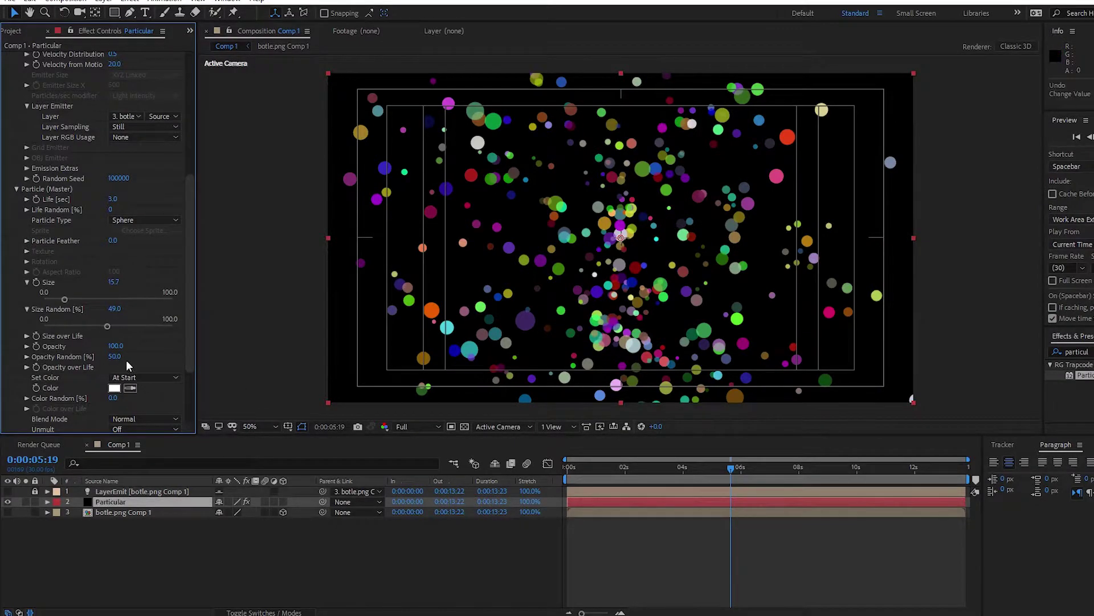
{"action": "left_click_drag", "start_coordinate": [116, 356], "coordinate": [470, 367]}
{"action": "key", "text": "space"}
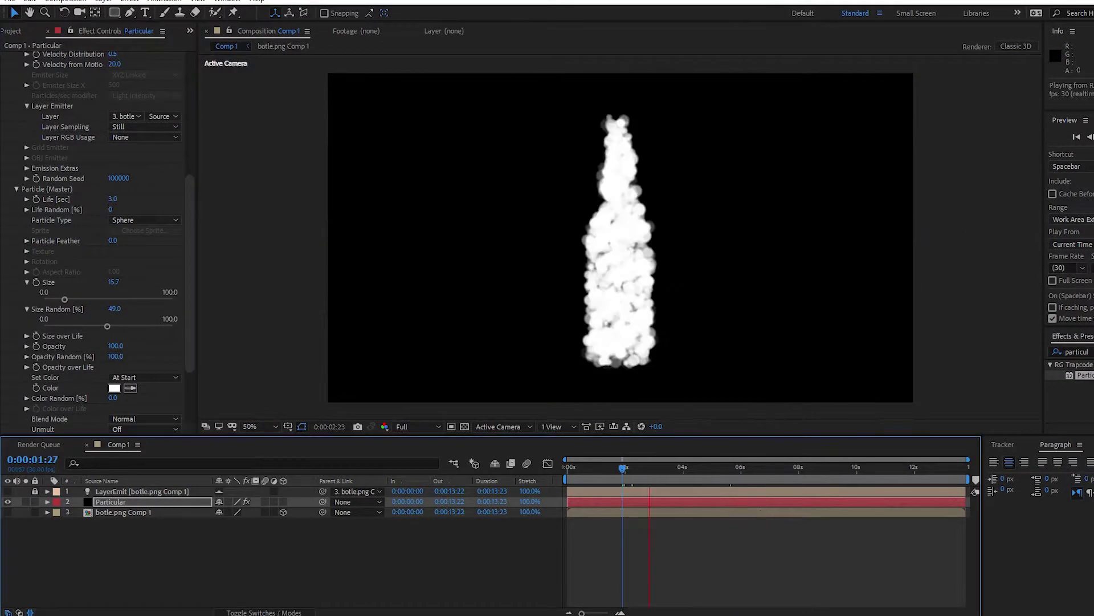
- Create a comp-sized red (FF0000) solid and place it beneath all the other layers as the background
{"action": "left_click", "coordinate": [105, 2]}
{"action": "mouse_move", "coordinate": [256, 12]}
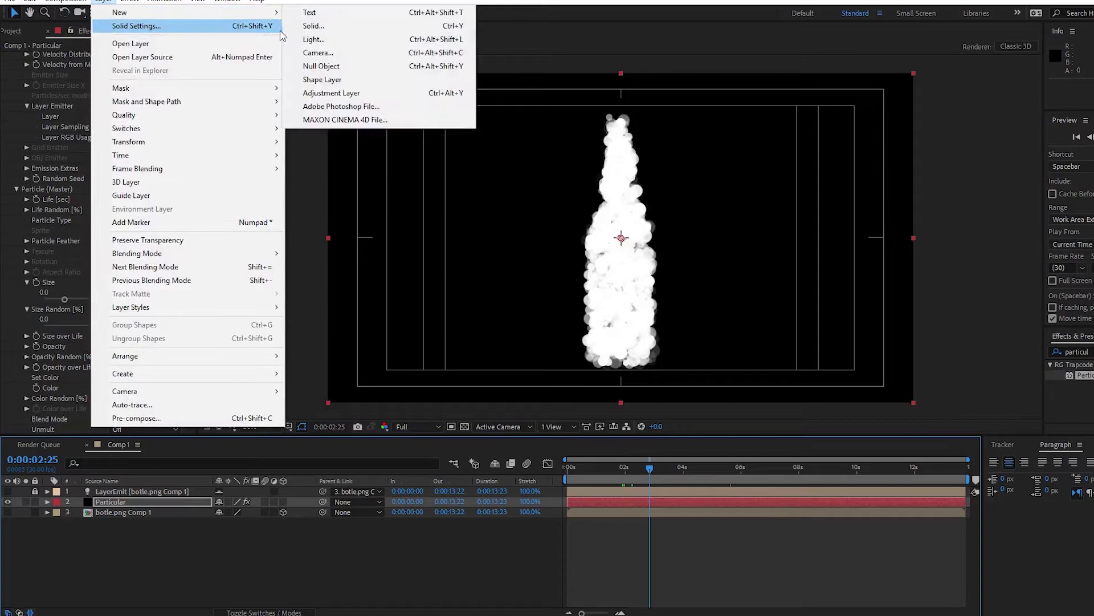
{"action": "left_click", "coordinate": [322, 32]}
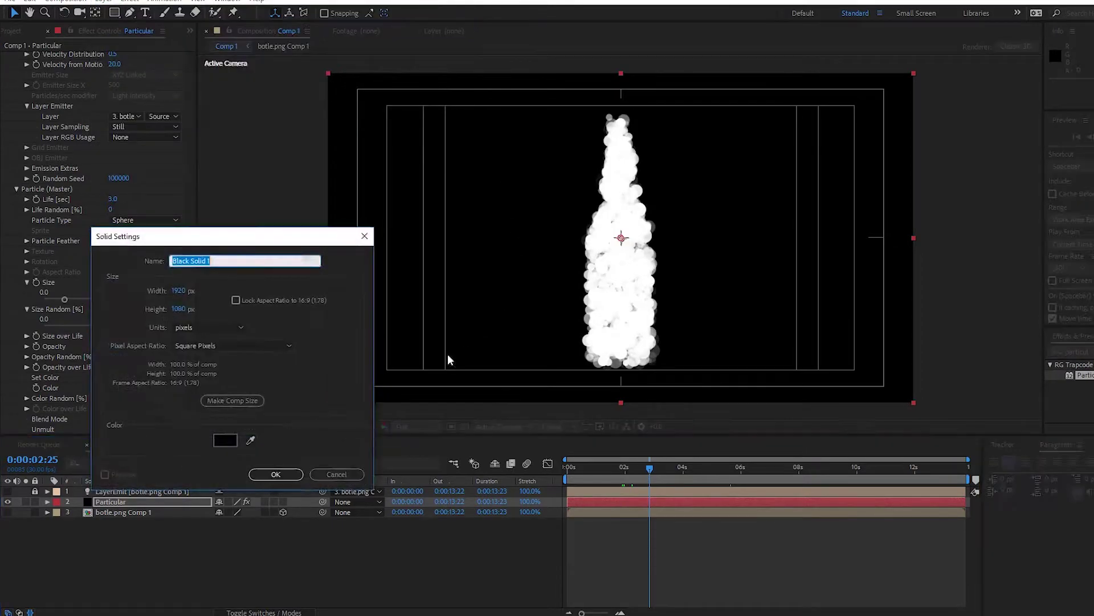
{"action": "left_click", "coordinate": [230, 445]}
{"action": "left_click", "coordinate": [770, 316]}
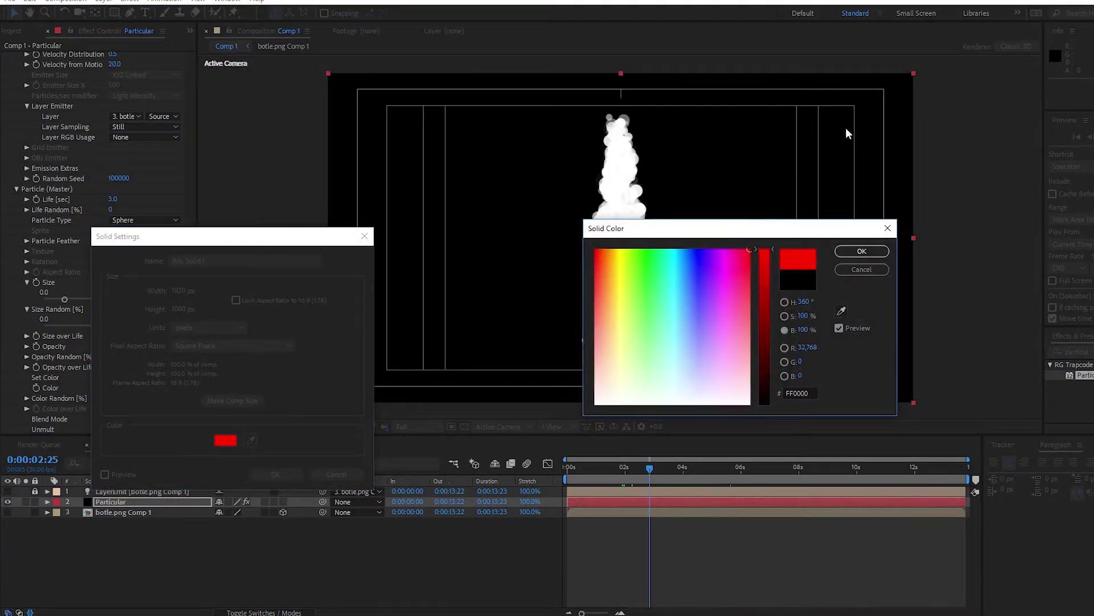
{"action": "left_click", "coordinate": [862, 251]}
{"action": "left_click", "coordinate": [275, 474]}
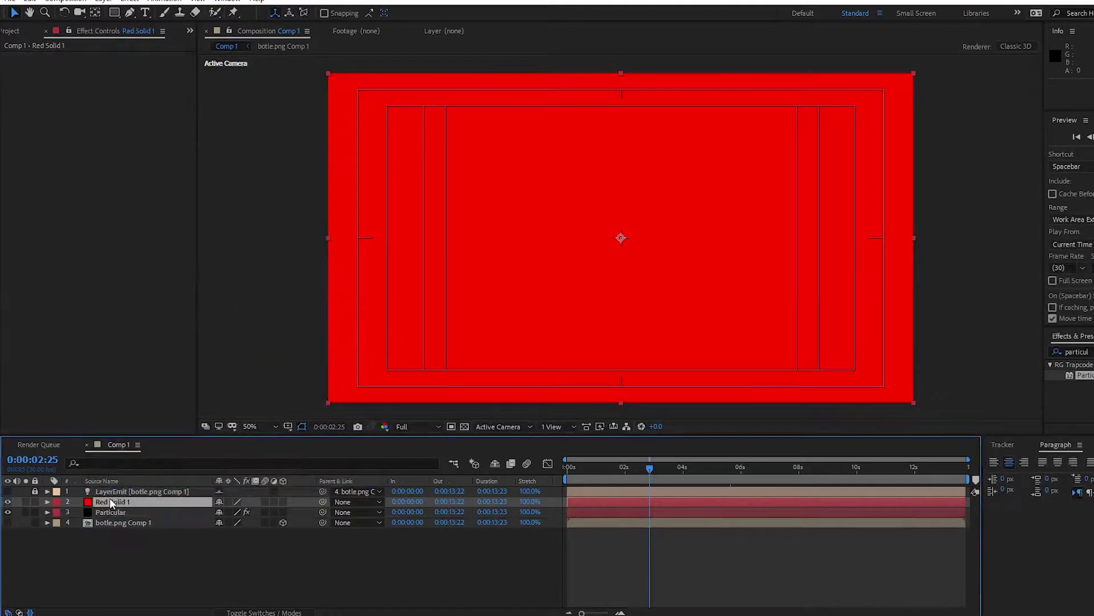
{"action": "left_click_drag", "start_coordinate": [113, 503], "coordinate": [113, 527]}
{"action": "left_click_drag", "start_coordinate": [704, 487], "coordinate": [724, 478]}
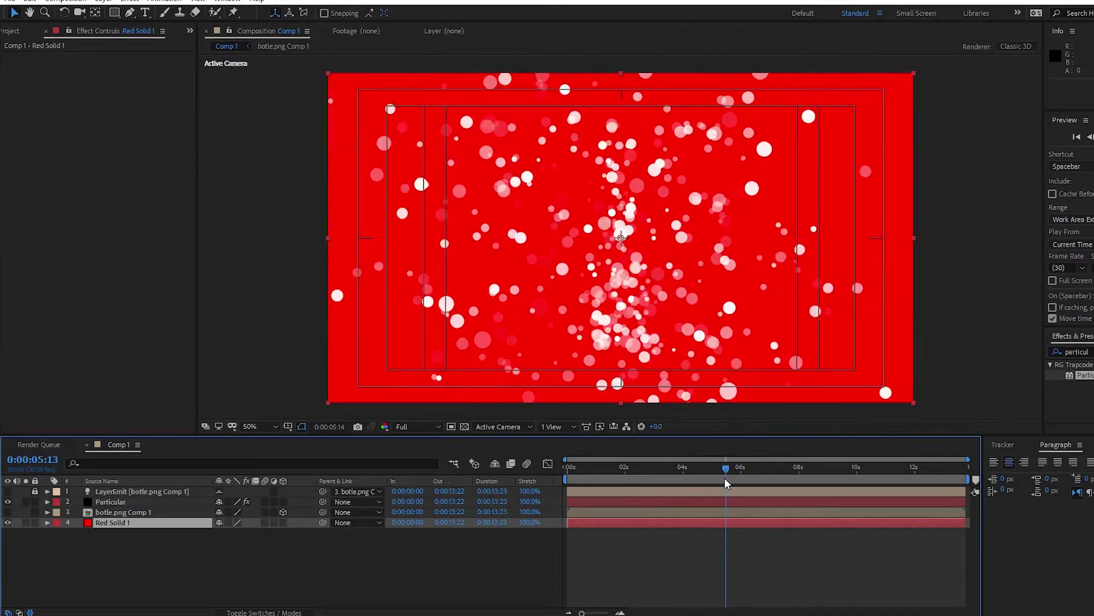
- In the Particular layer's master Physics settings, set Air Resistance to 0.7
{"action": "left_click", "coordinate": [111, 500]}
{"action": "scroll", "coordinate": [80, 257], "scroll_direction": "down", "scroll_amount": 10}
{"action": "scroll", "coordinate": [79, 260], "scroll_direction": "down", "scroll_amount": 3}
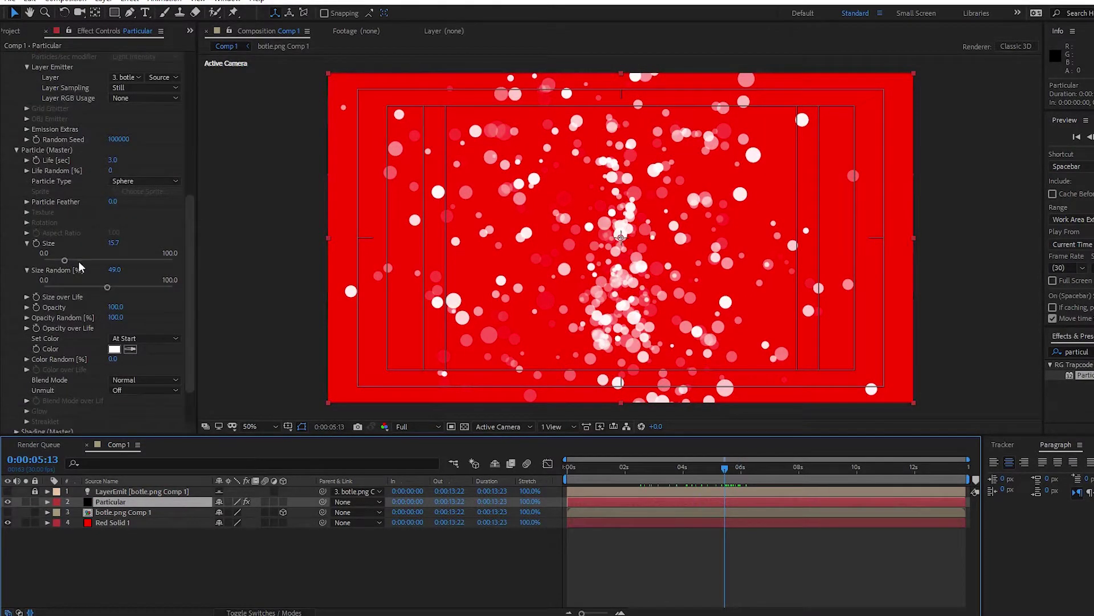
{"action": "left_click", "coordinate": [16, 386]}
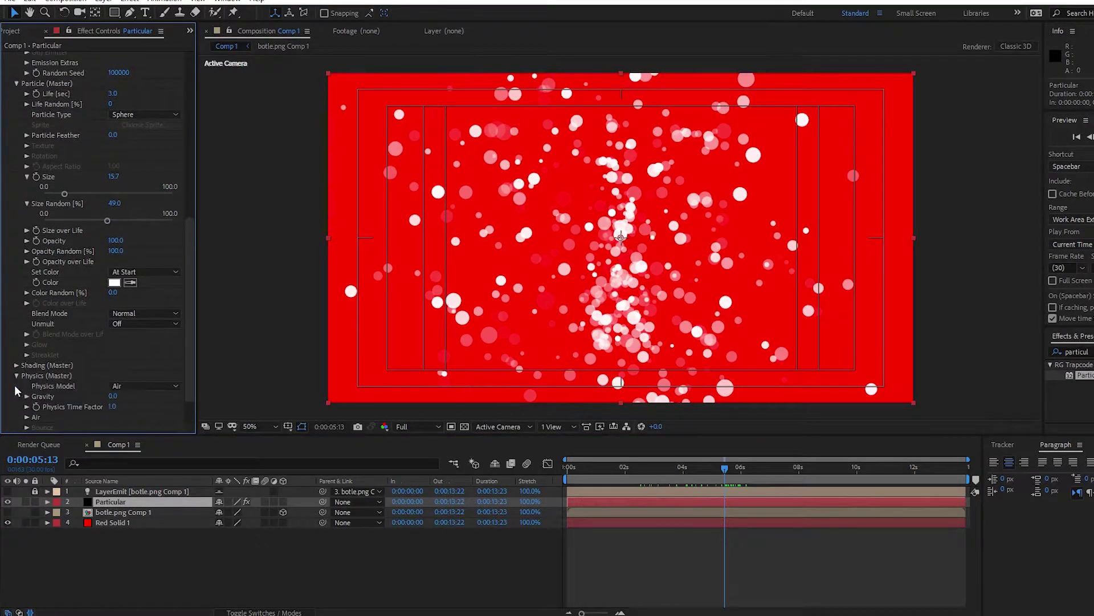
{"action": "scroll", "coordinate": [33, 289], "scroll_direction": "down", "scroll_amount": 5}
{"action": "left_click", "coordinate": [37, 297]}
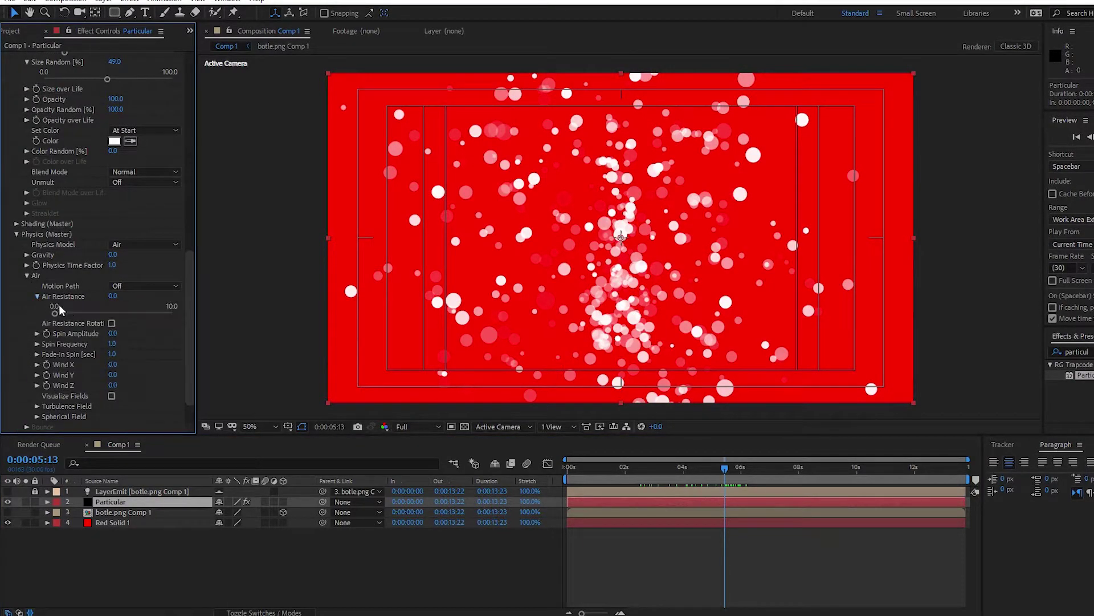
- Reveal the Particular layer's keyframes and set the Velocity keyframe at 0:00:04:15 to 2180
{"action": "scroll", "coordinate": [90, 167], "scroll_direction": "up", "scroll_amount": 20}
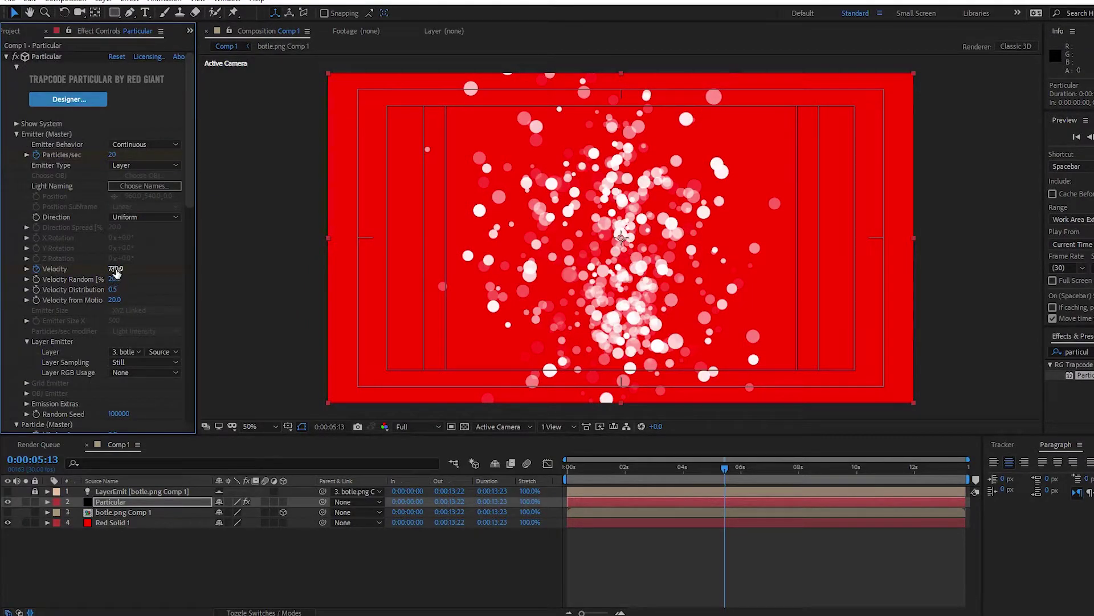
{"action": "left_click_drag", "start_coordinate": [114, 268], "coordinate": [124, 272]}
{"action": "key", "text": "ctrl+z"}
{"action": "left_click", "coordinate": [147, 502]}
{"action": "key", "text": "u"}
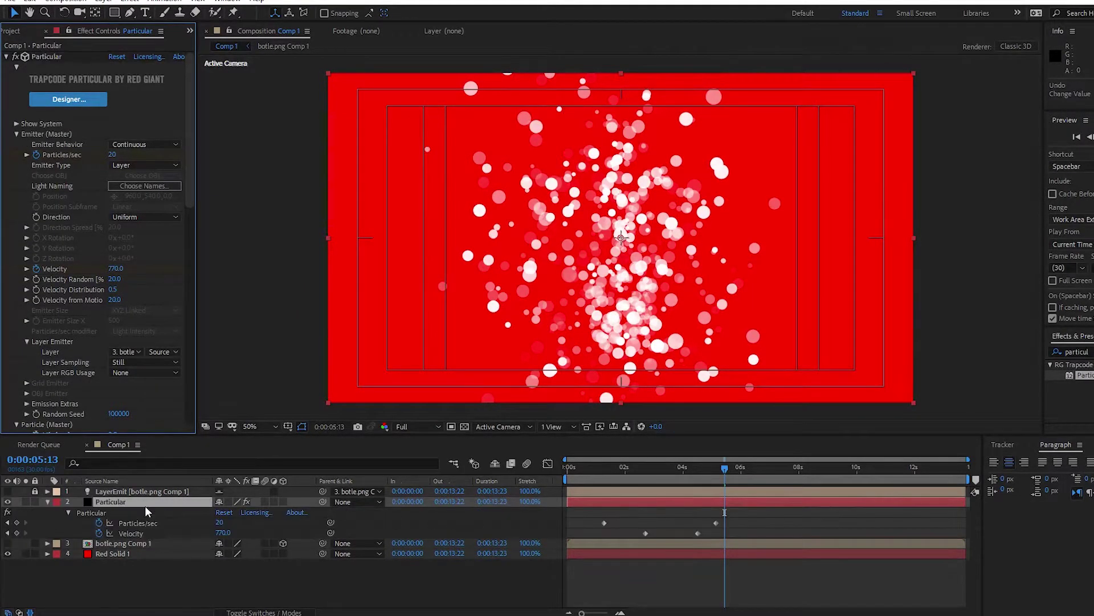
{"action": "left_click", "coordinate": [7, 534]}
{"action": "left_click", "coordinate": [119, 543]}
{"action": "left_click", "coordinate": [112, 503]}
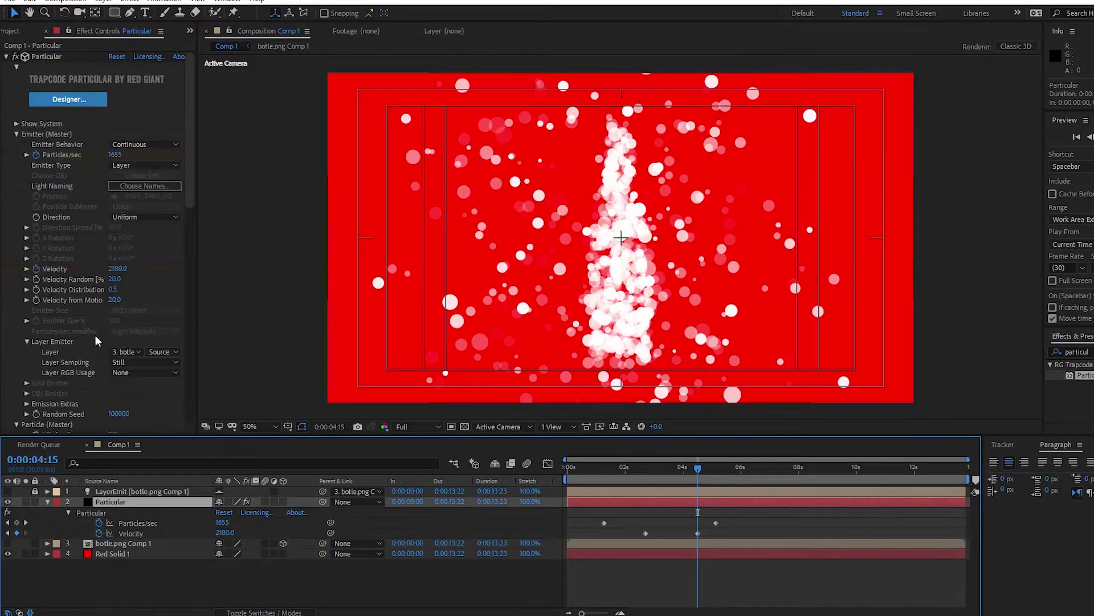
- Try a higher Gravity on the particles in the Physics settings and reset it to 0
{"action": "scroll", "coordinate": [104, 324], "scroll_direction": "down", "scroll_amount": 10}
{"action": "left_click", "coordinate": [26, 214]}
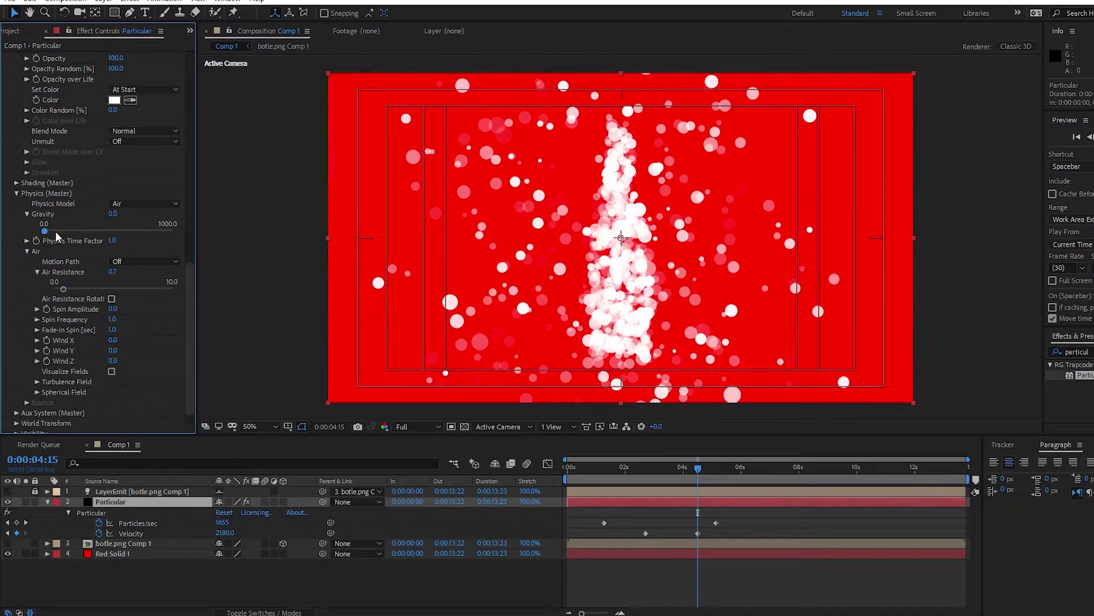
{"action": "left_click_drag", "start_coordinate": [58, 230], "coordinate": [74, 228]}
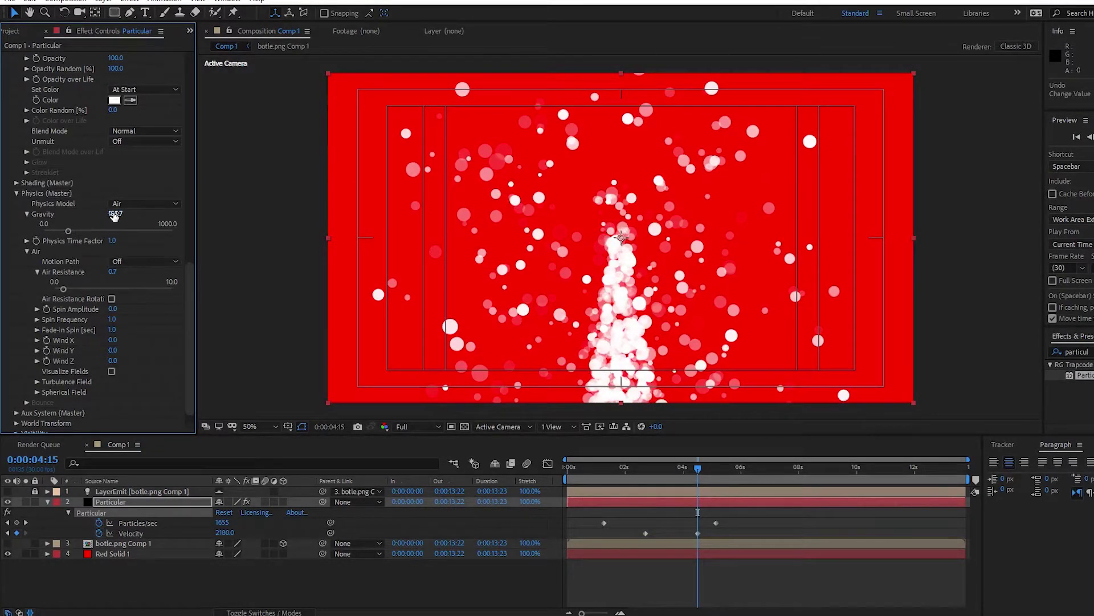
{"action": "key", "text": "Return"}
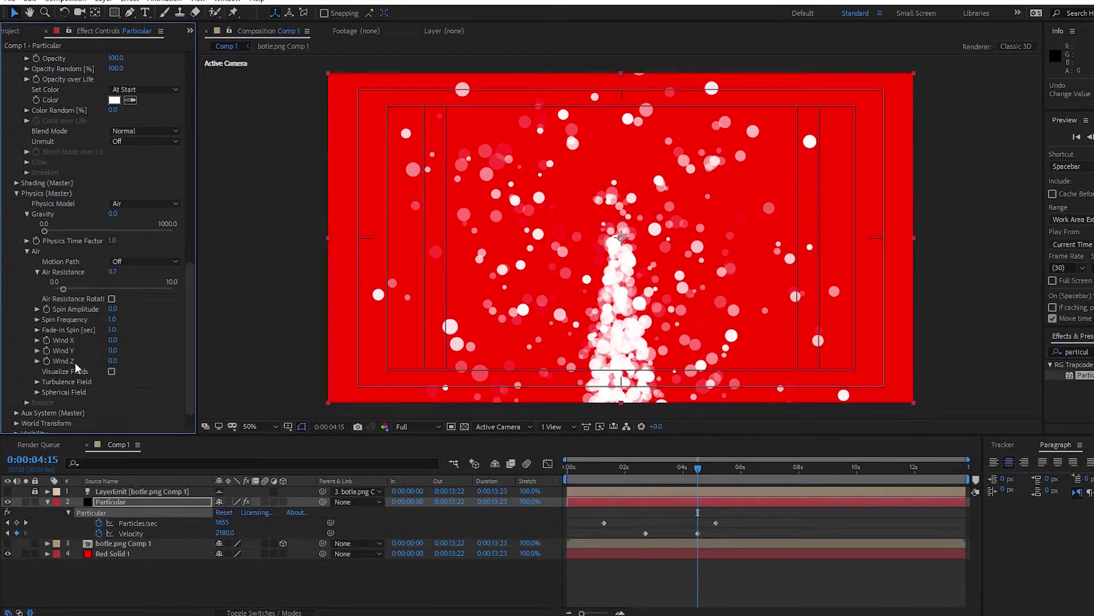
- Animate Wind Y with a value of 94.8 at 0:00:04:15 and 0 around 0:00:02:20
{"action": "left_click", "coordinate": [38, 350]}
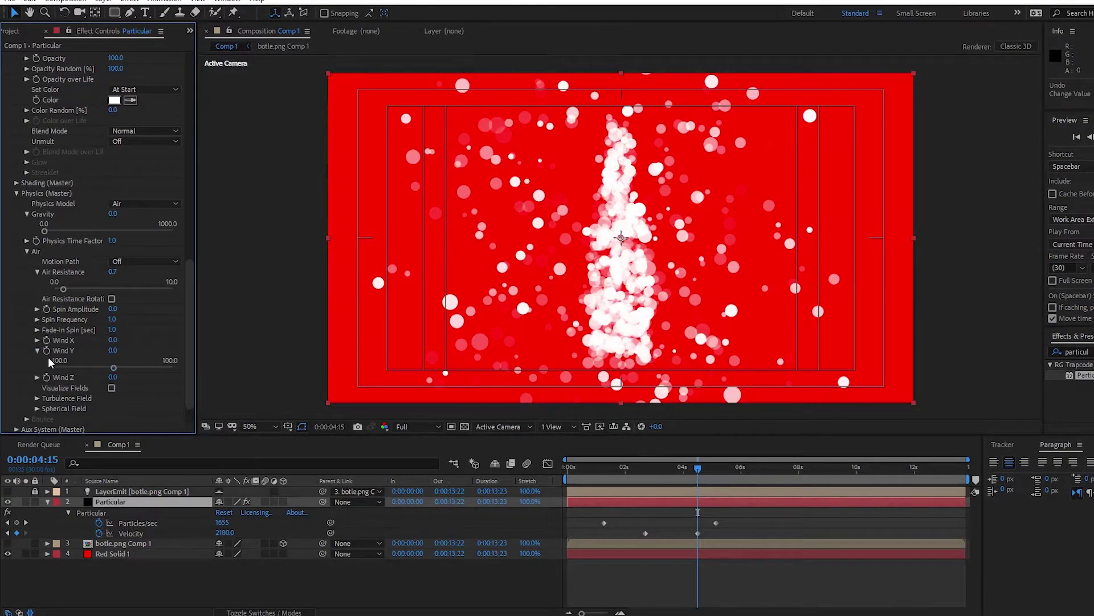
{"action": "left_click_drag", "start_coordinate": [122, 370], "coordinate": [139, 371]}
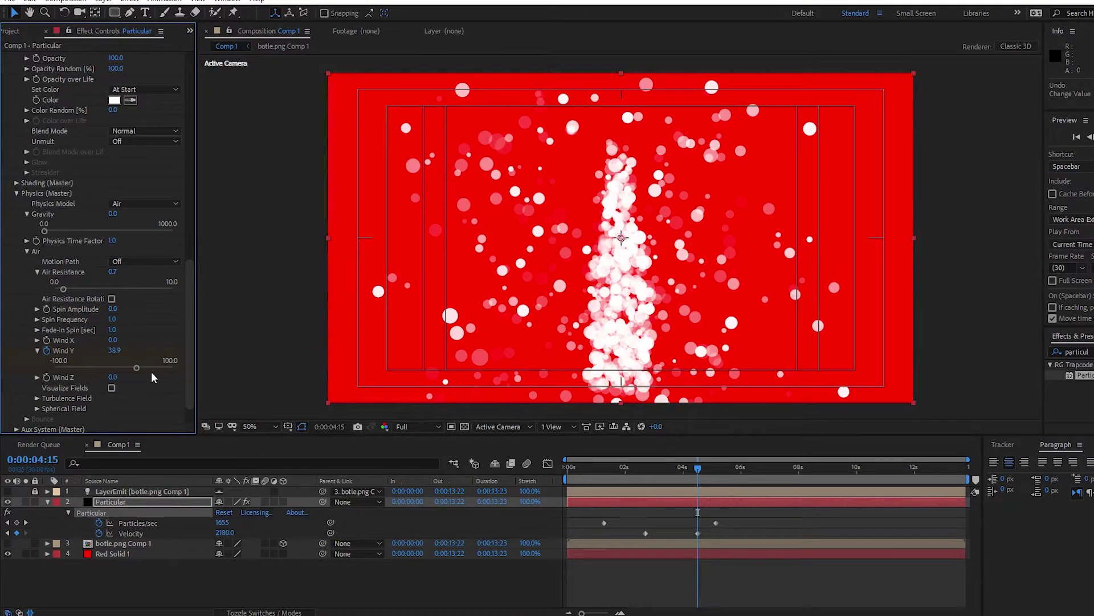
{"action": "left_click_drag", "start_coordinate": [148, 367], "coordinate": [169, 367]}
{"action": "left_click", "coordinate": [648, 472]}
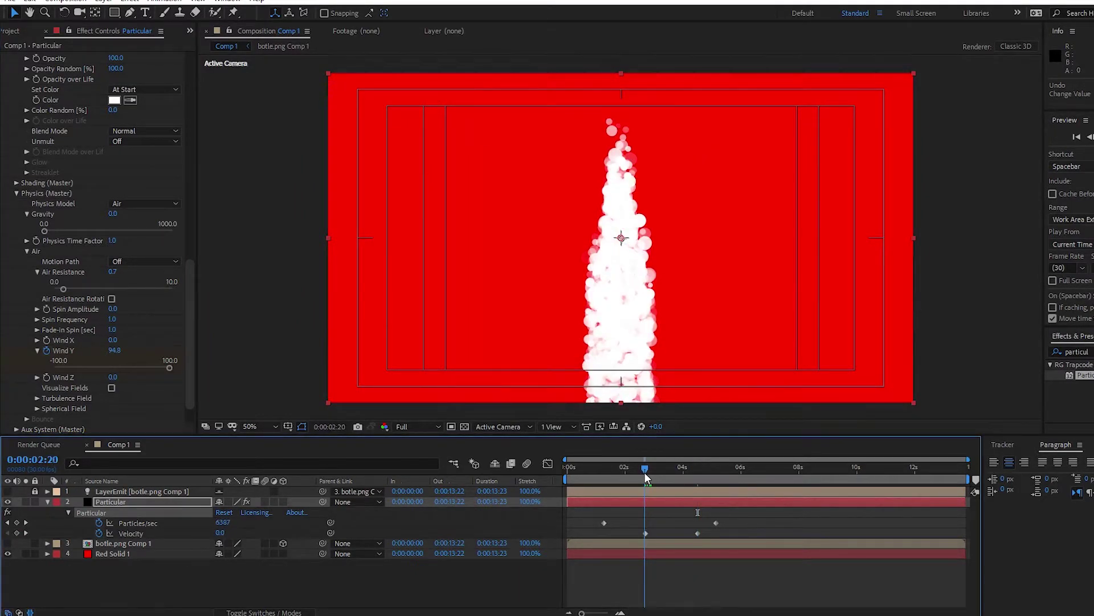
{"action": "left_click", "coordinate": [111, 351]}
{"action": "type", "text": "0"}
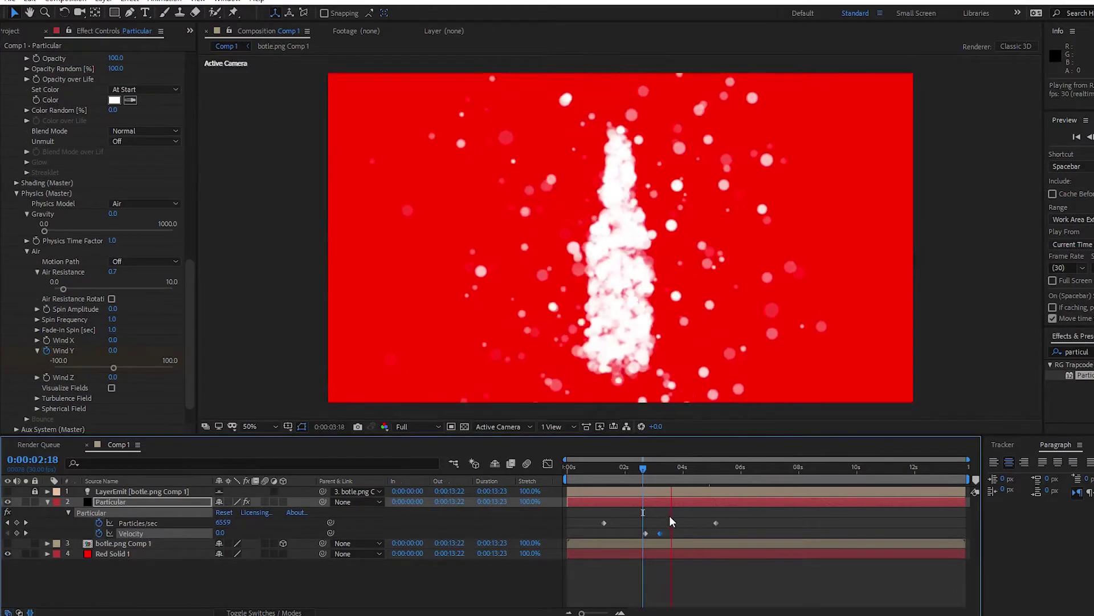
- Move the two Velocity keyframes earlier, to about 1.5 and 2.5 seconds, checking the particle burst
{"action": "left_click", "coordinate": [670, 515]}
{"action": "left_click_drag", "start_coordinate": [668, 525], "coordinate": [617, 484]}
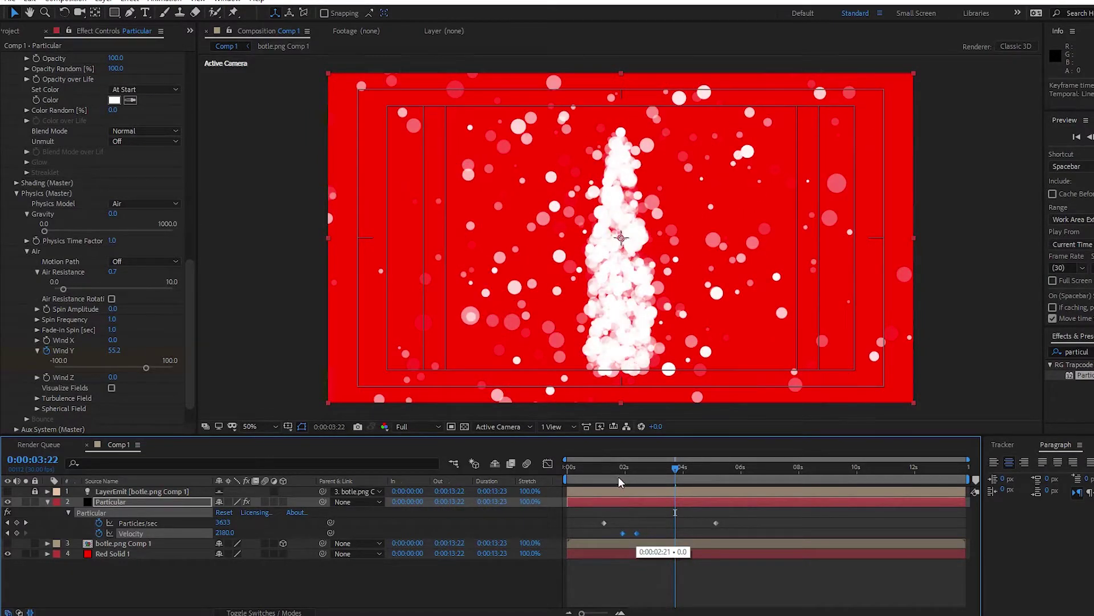
{"action": "left_click", "coordinate": [617, 467]}
{"action": "left_click_drag", "start_coordinate": [637, 533], "coordinate": [613, 532]}
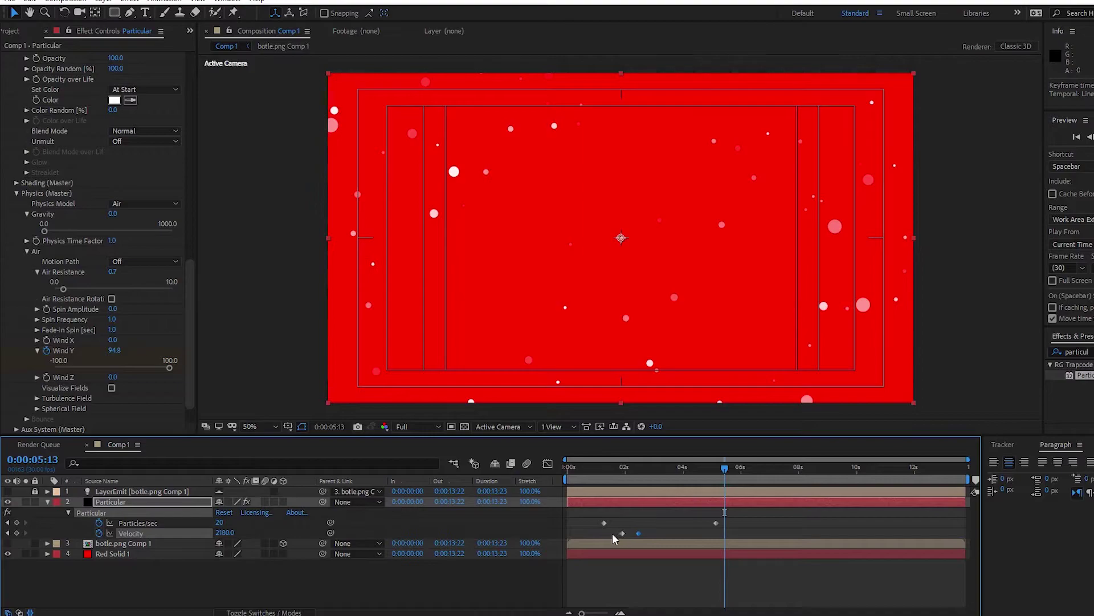
- Unlock the LayerEmit layer and pre-compose it with the Particular and bottle layers as Pre-comp 1, moving all attributes
{"action": "left_click", "coordinate": [78, 489]}
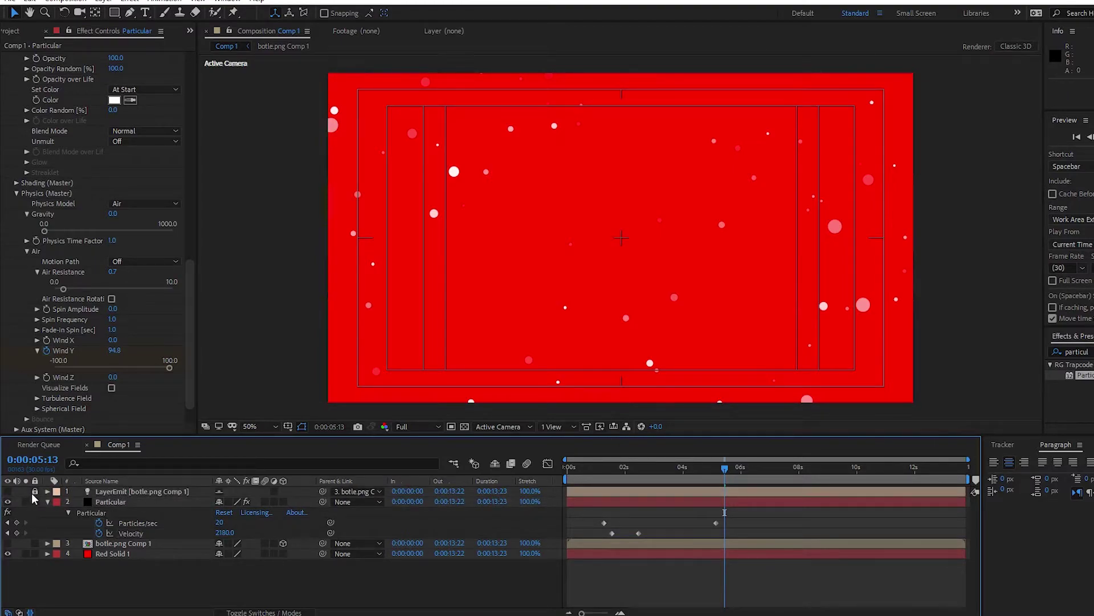
{"action": "left_click", "coordinate": [131, 542]}
{"action": "left_click", "coordinate": [125, 493], "text": "shift"}
{"action": "key", "text": "ctrl+shift+c"}
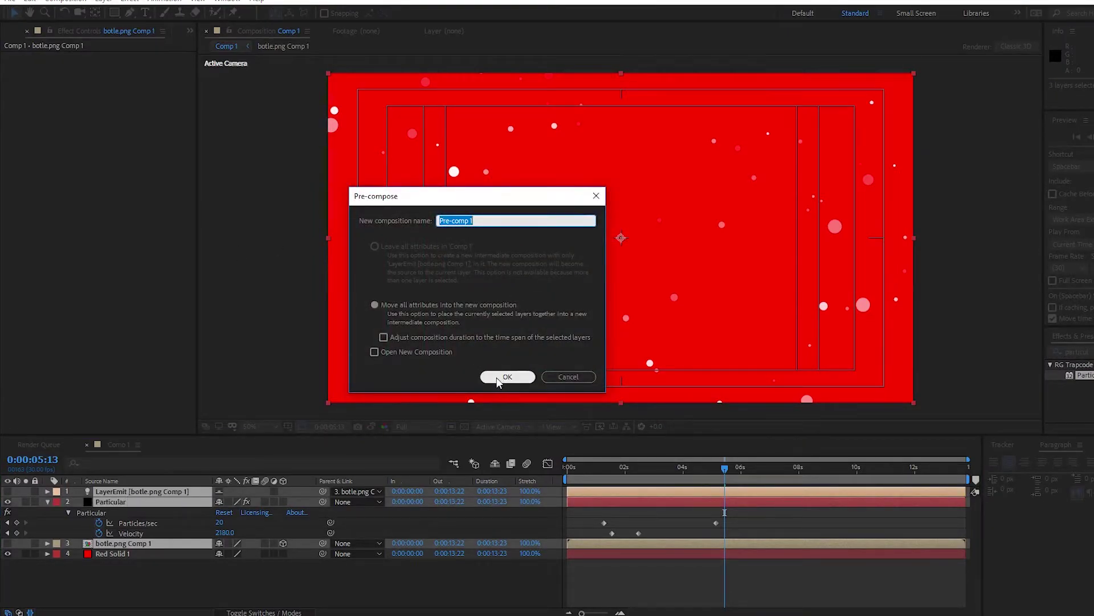
{"action": "left_click", "coordinate": [497, 379]}
- Time-reverse the Pre-comp 1 layer and shift it earlier so it starts before the comp and ends around 0:00:05:15
{"action": "right_click", "coordinate": [590, 492]}
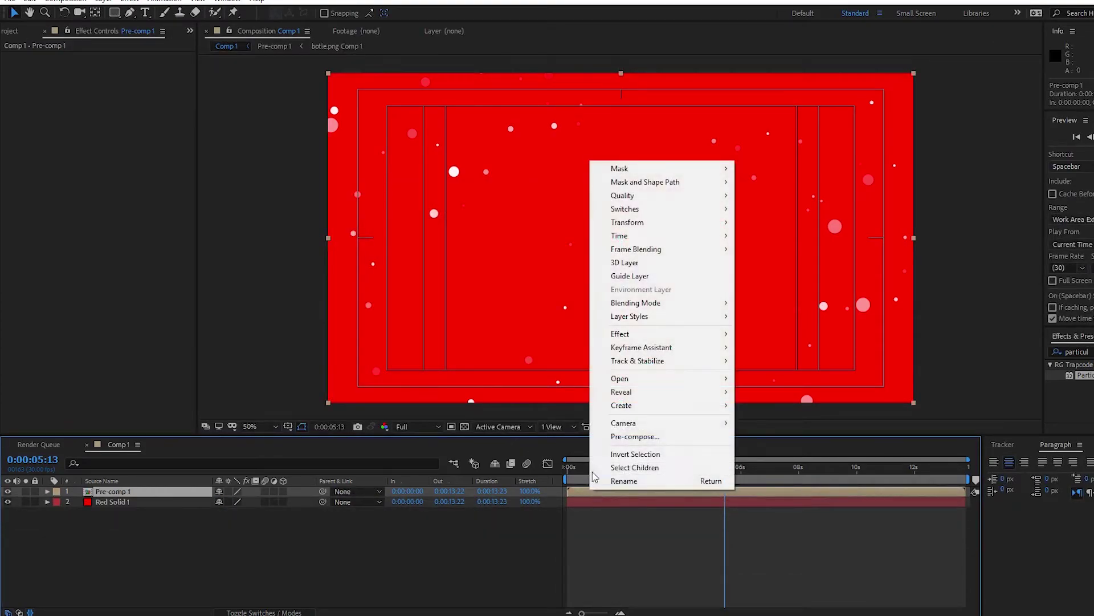
{"action": "mouse_move", "coordinate": [648, 235]}
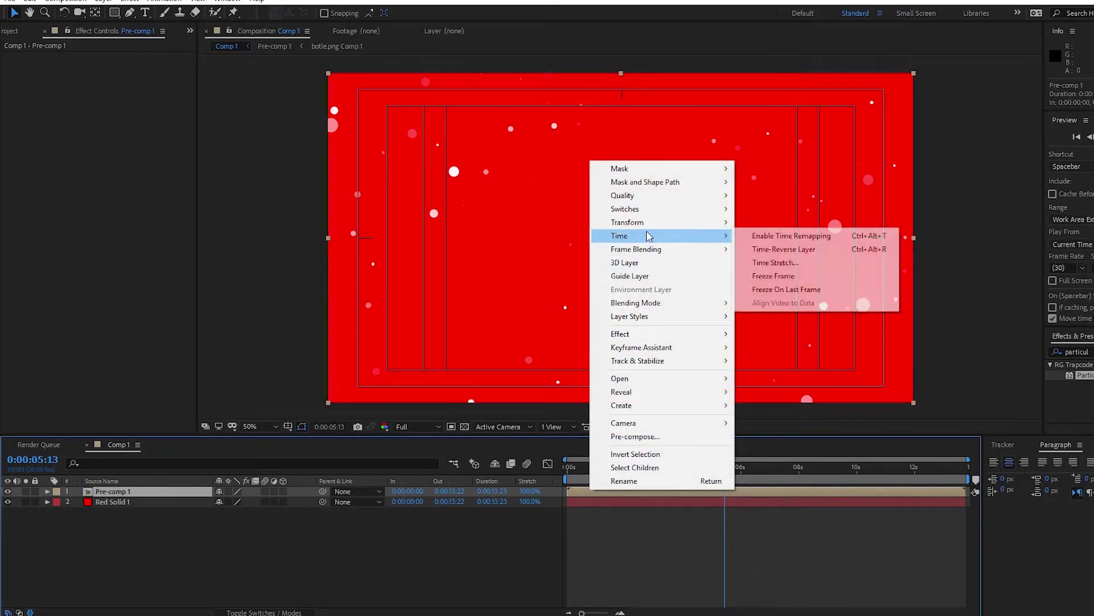
{"action": "left_click", "coordinate": [844, 249]}
{"action": "key", "text": "Home"}
{"action": "left_click_drag", "start_coordinate": [891, 494], "coordinate": [646, 483]}
- Preview the reversed animation, end the work area at 0:00:03:24 and trim the comp to it
{"action": "key", "text": "space"}
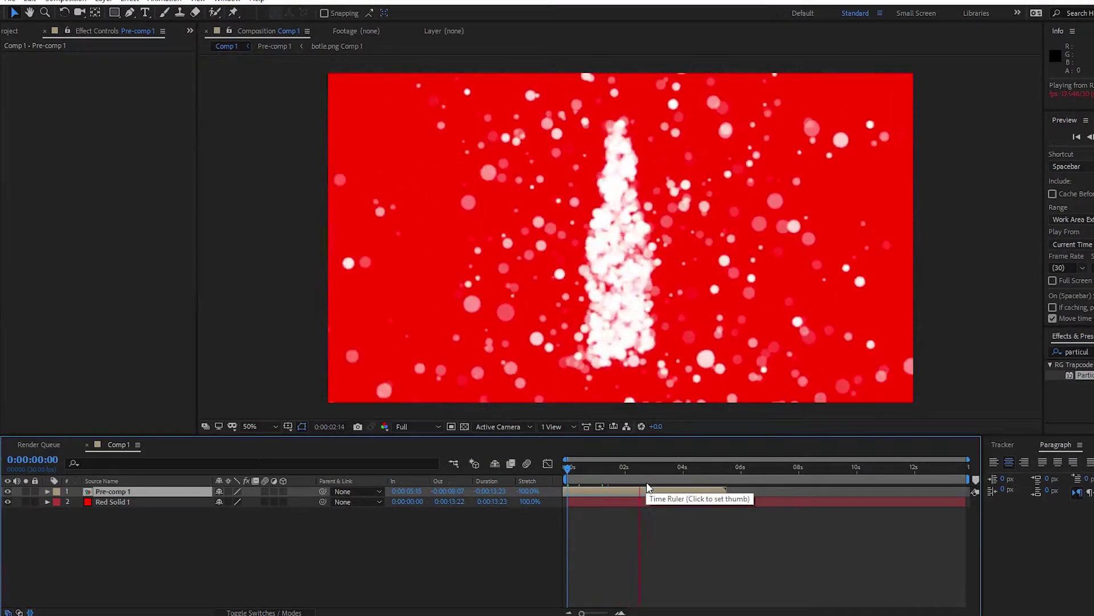
{"action": "key", "text": "space"}
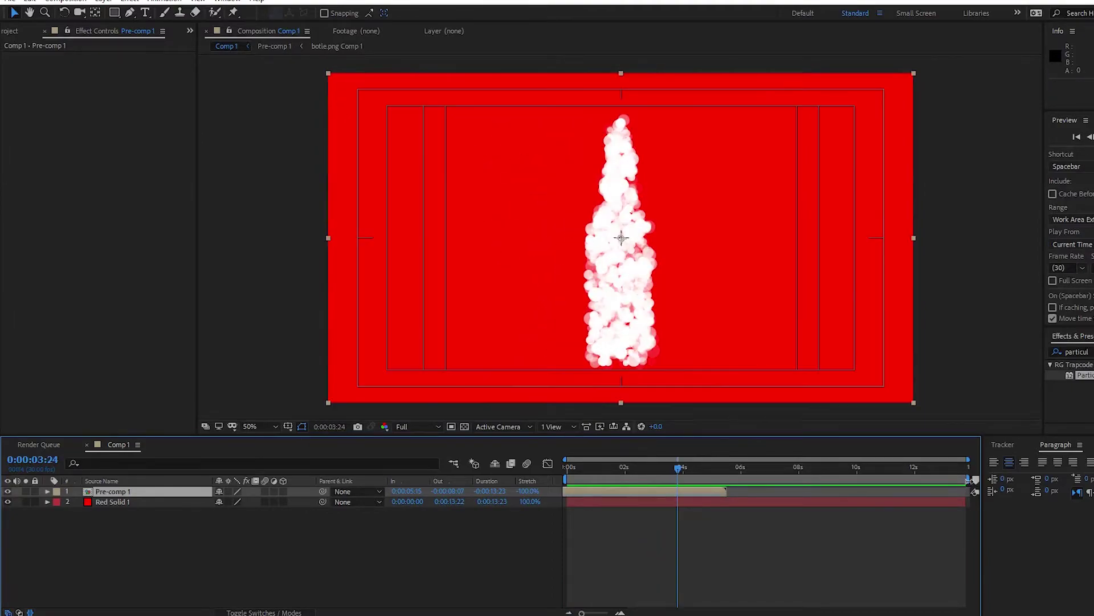
{"action": "right_click", "coordinate": [671, 477]}
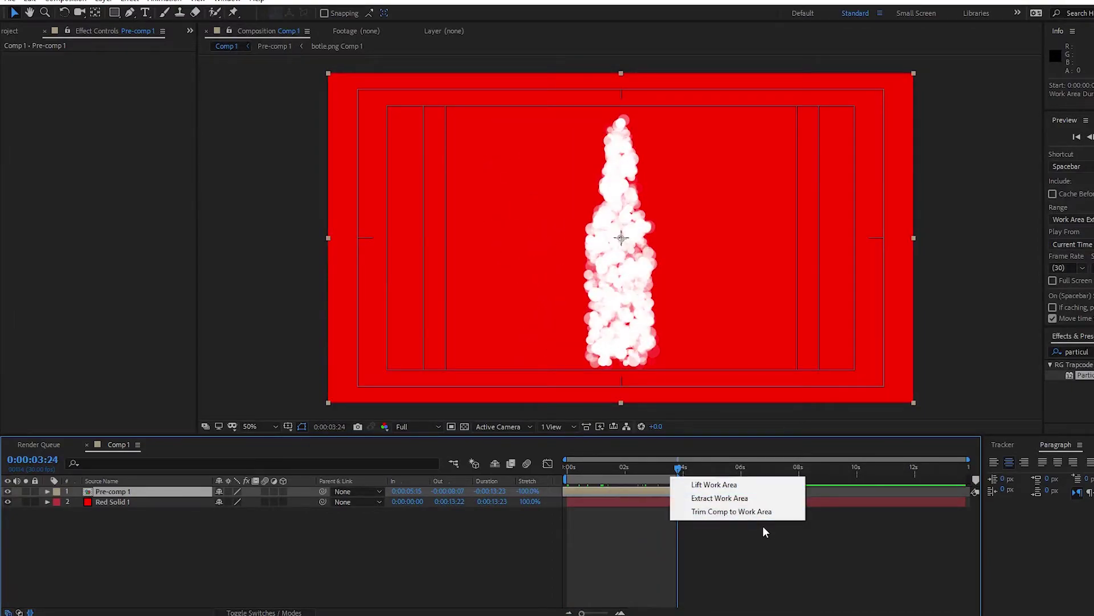
{"action": "left_click", "coordinate": [753, 512]}
- Copy the Particular layer from Pre-comp 1 and paste it at the top of Comp 1
{"action": "double_click", "coordinate": [108, 490]}
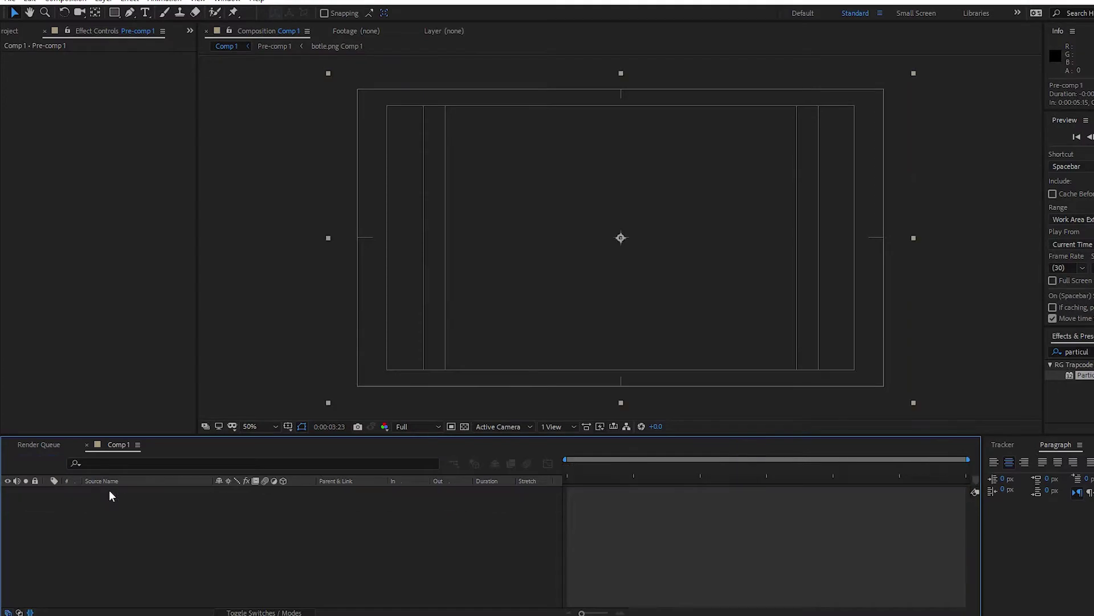
{"action": "left_click", "coordinate": [114, 503]}
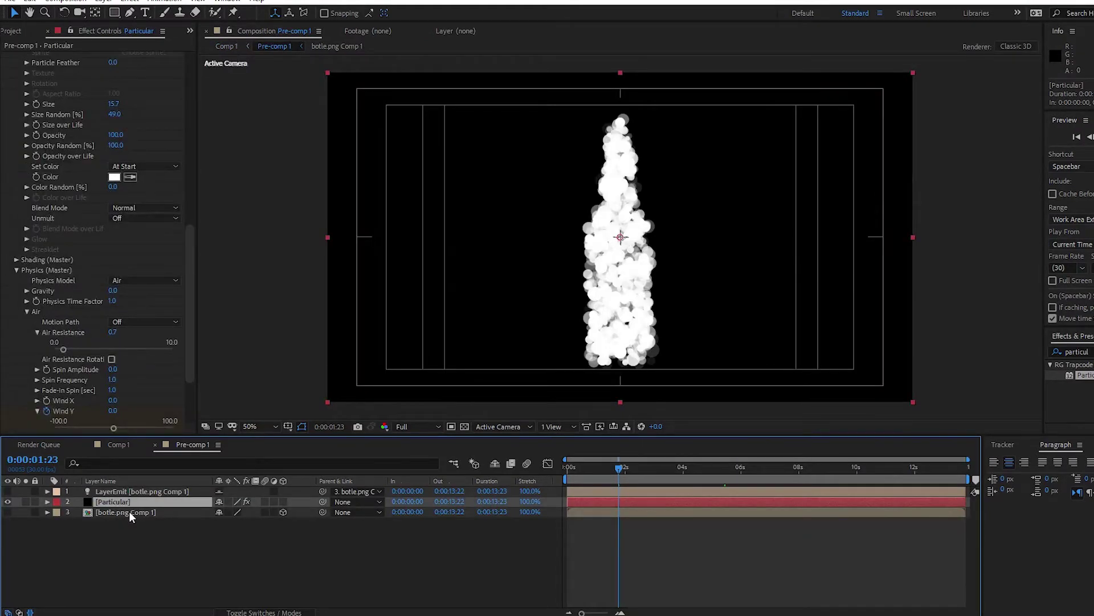
{"action": "left_click", "coordinate": [122, 443]}
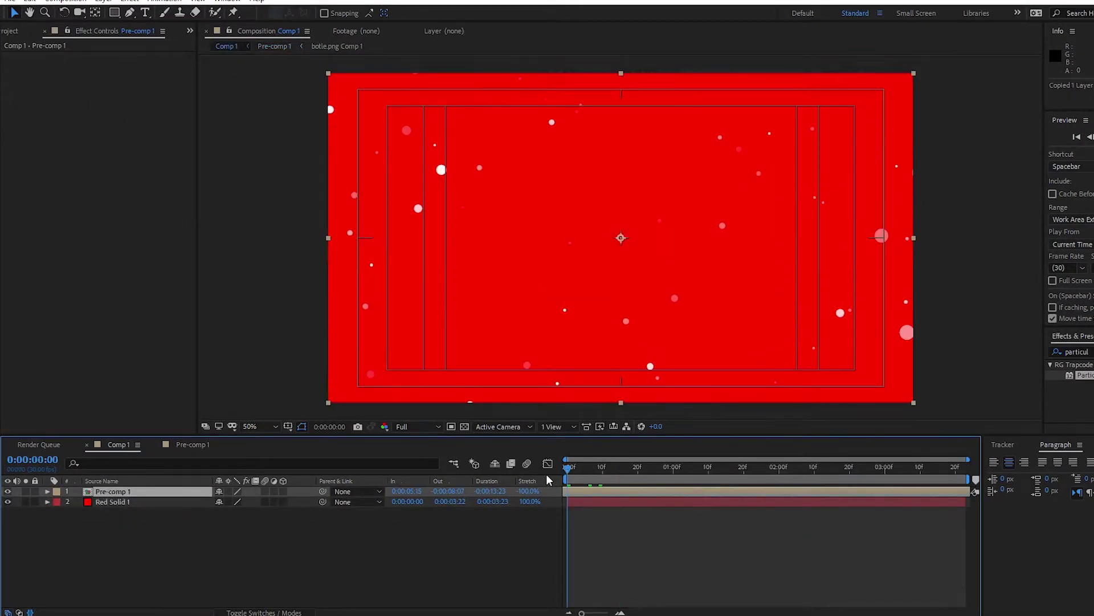
{"action": "key", "text": "ctrl+v"}
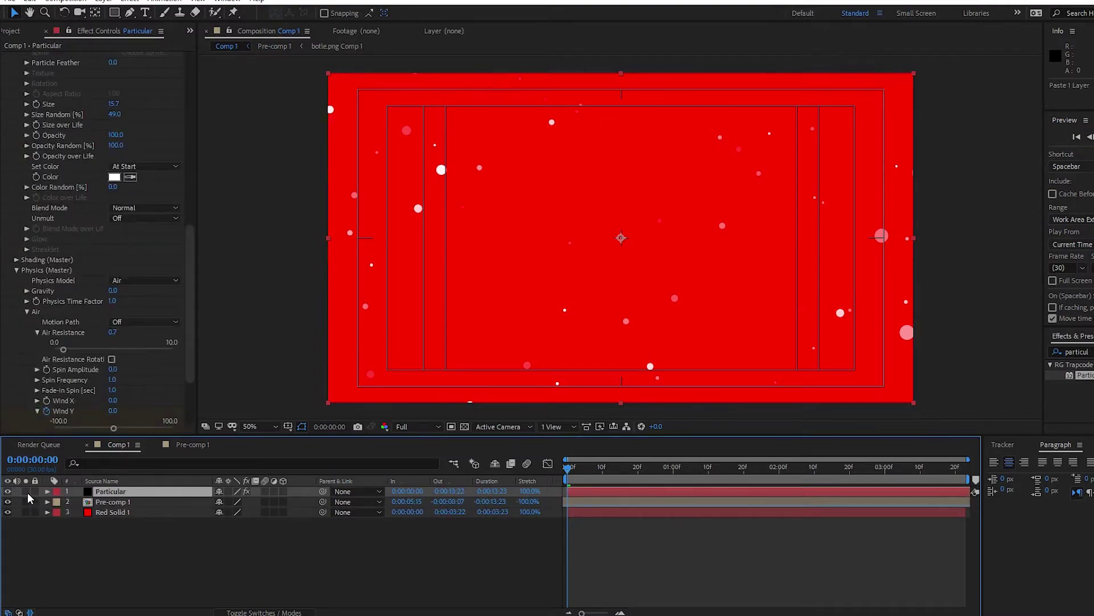
- Solo the pasted Particular layer and change its emitter type to Box
{"action": "left_click", "coordinate": [27, 155]}
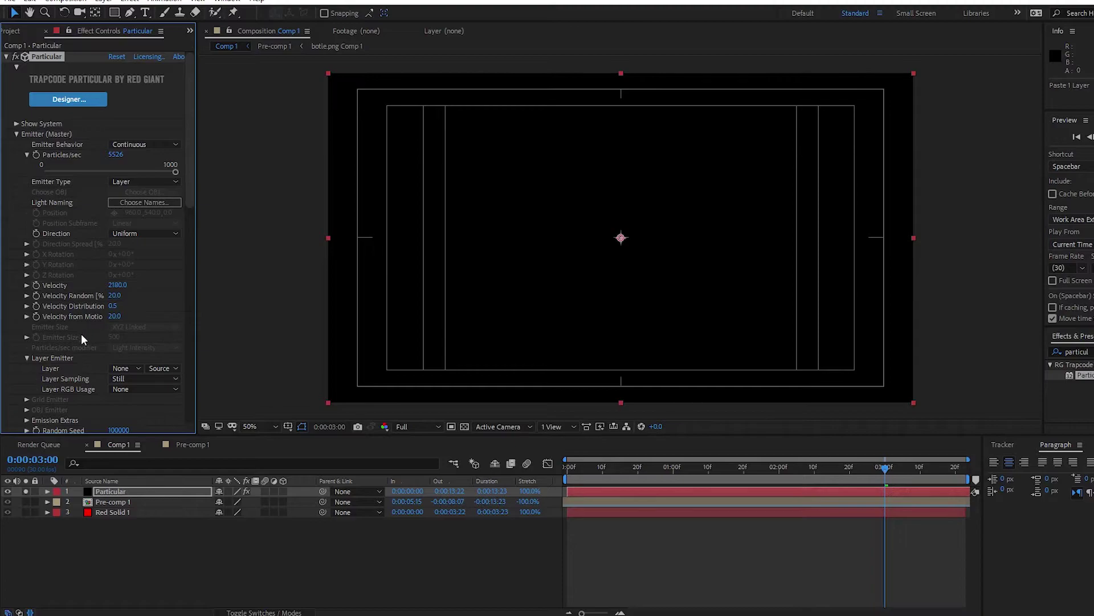
{"action": "scroll", "coordinate": [80, 336], "scroll_direction": "down", "scroll_amount": 5}
{"action": "scroll", "coordinate": [77, 341], "scroll_direction": "up", "scroll_amount": 5}
{"action": "left_click", "coordinate": [145, 144]}
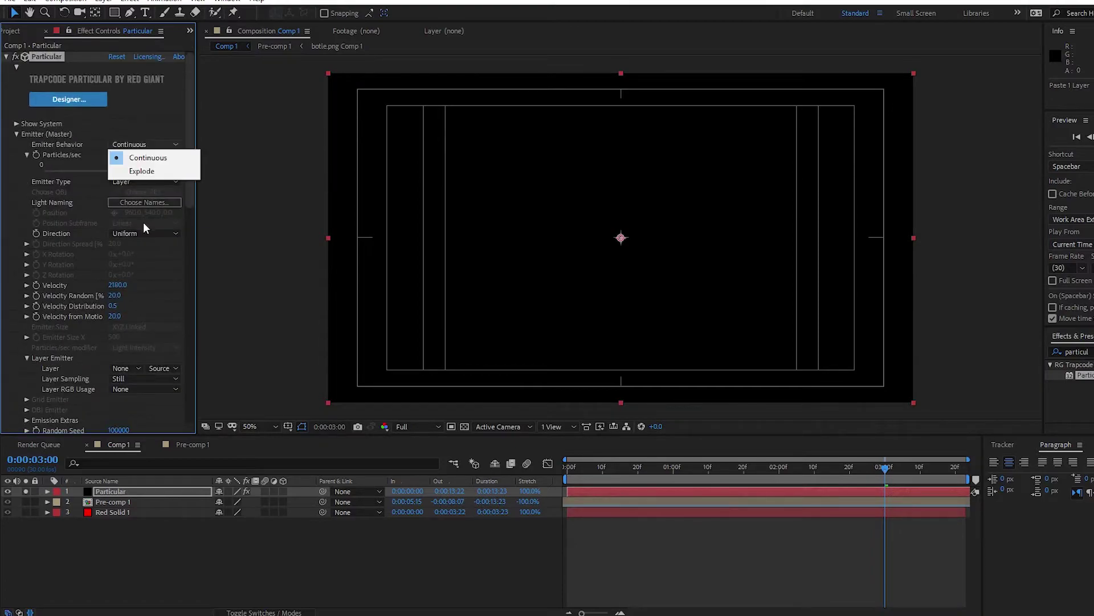
{"action": "left_click", "coordinate": [126, 370]}
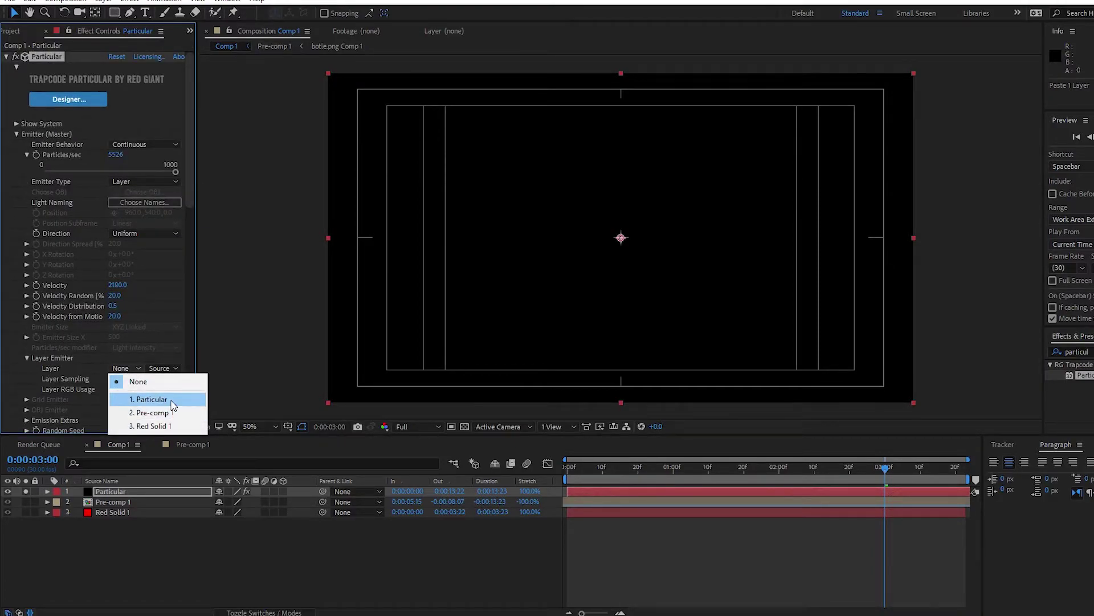
{"action": "left_click", "coordinate": [145, 182]}
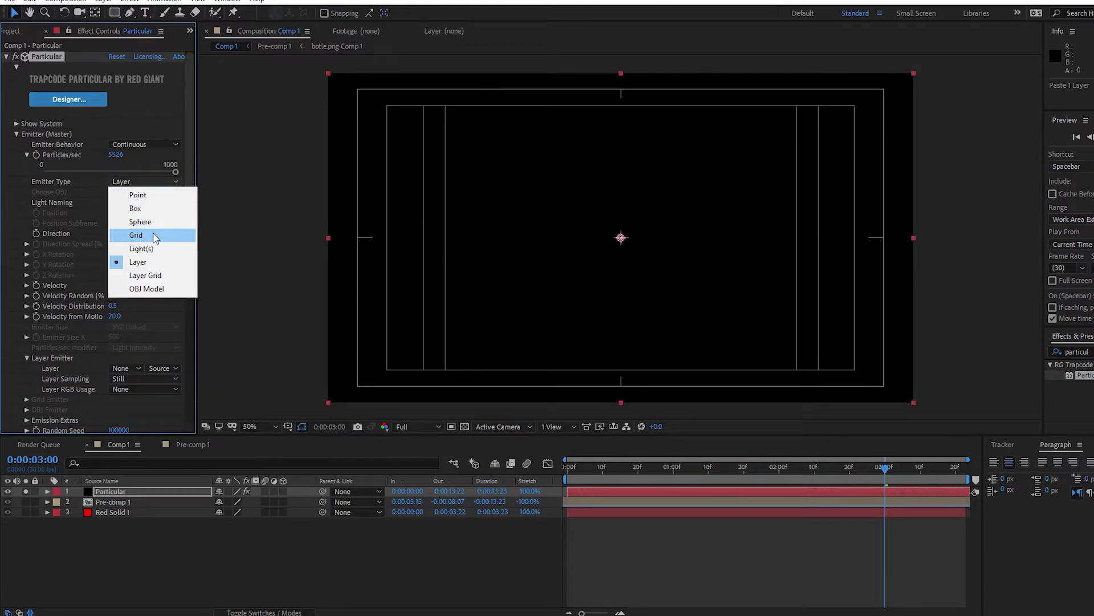
{"action": "left_click", "coordinate": [153, 213]}
- Set the emitter's velocity to 100 and play back the particle layer
{"action": "left_click", "coordinate": [122, 286]}
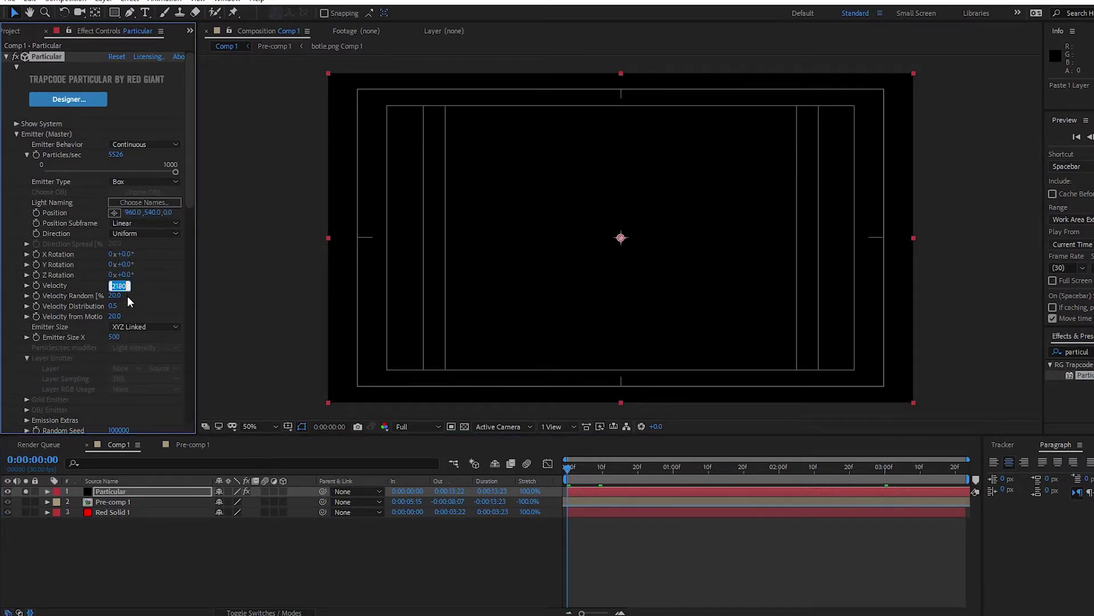
{"action": "type", "text": "100"}
{"action": "key", "text": "Return"}
{"action": "key", "text": "space"}
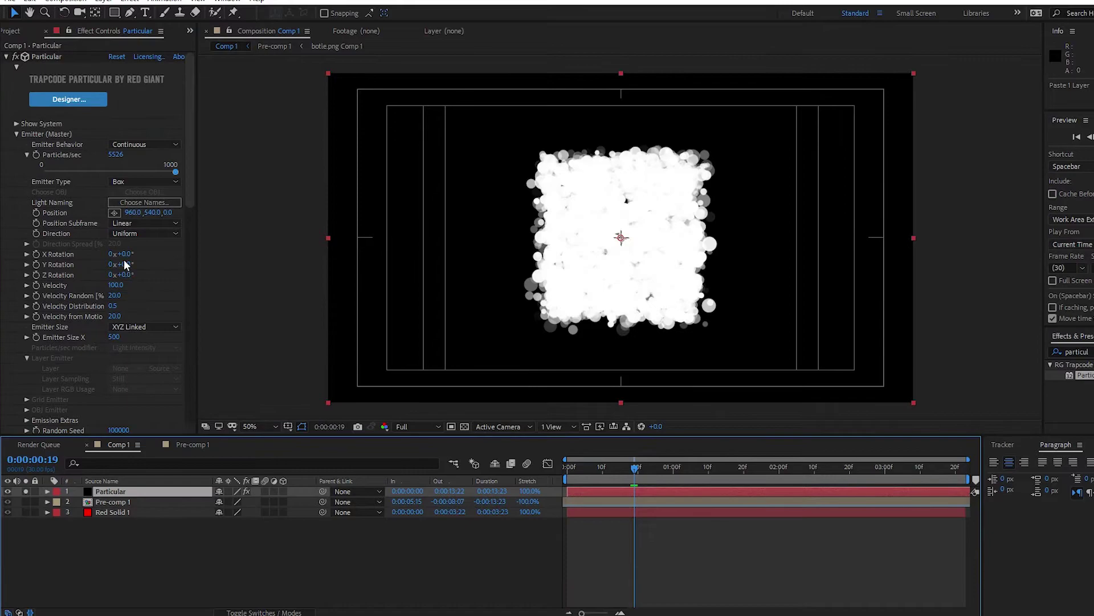
- Enlarge the emitter's Size X to 2010 and move its position below the frame to 982, 1630
{"action": "left_click_drag", "start_coordinate": [113, 340], "coordinate": [1003, 349]}
{"action": "left_click", "coordinate": [114, 212]}
{"action": "left_click", "coordinate": [624, 388]}
{"action": "left_click_drag", "start_coordinate": [622, 416], "coordinate": [625, 569]}
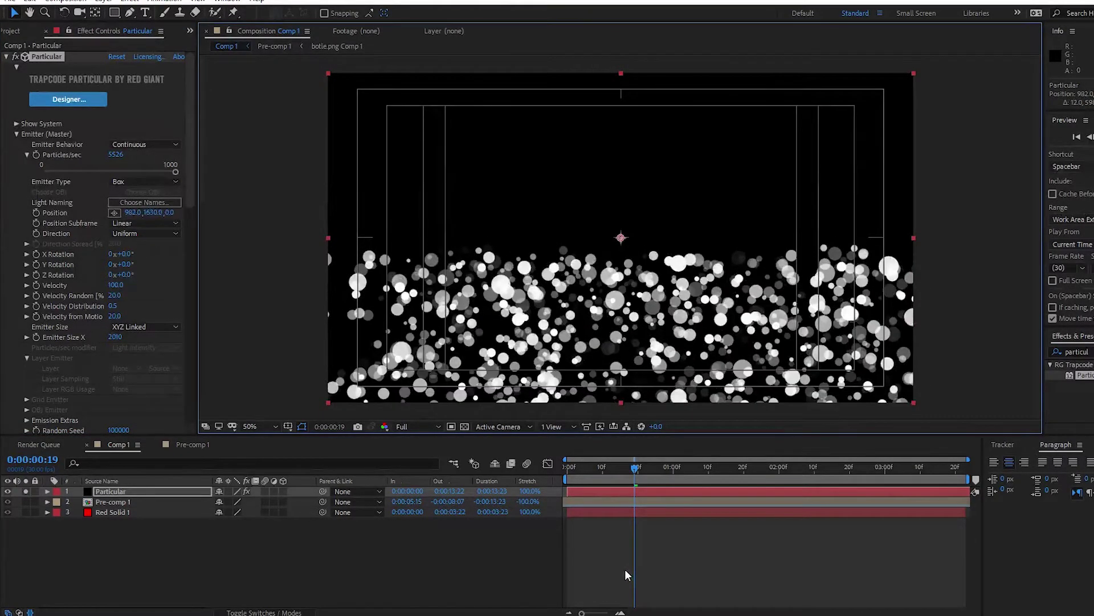
- Reduce the emitter's particles per second to 562
{"action": "scroll", "coordinate": [127, 100], "scroll_direction": "down", "scroll_amount": 2}
{"action": "left_click_drag", "start_coordinate": [175, 117], "coordinate": [172, 117]}
{"action": "left_click", "coordinate": [104, 116]}
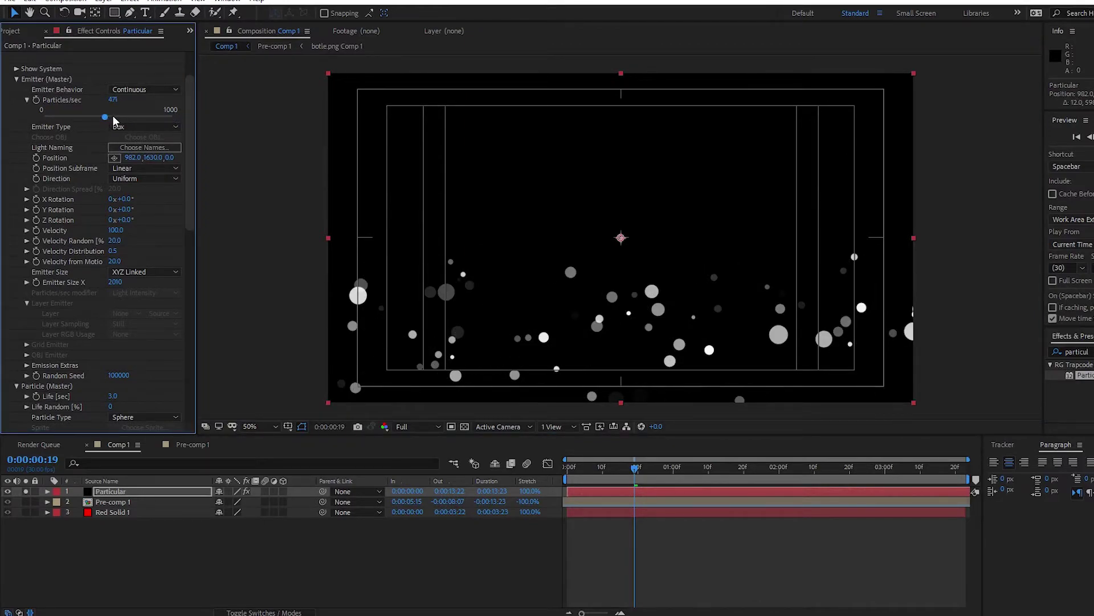
- Set the gravity in the Physics settings to -2030 to pull the particles upward
{"action": "scroll", "coordinate": [41, 221], "scroll_direction": "down", "scroll_amount": 10}
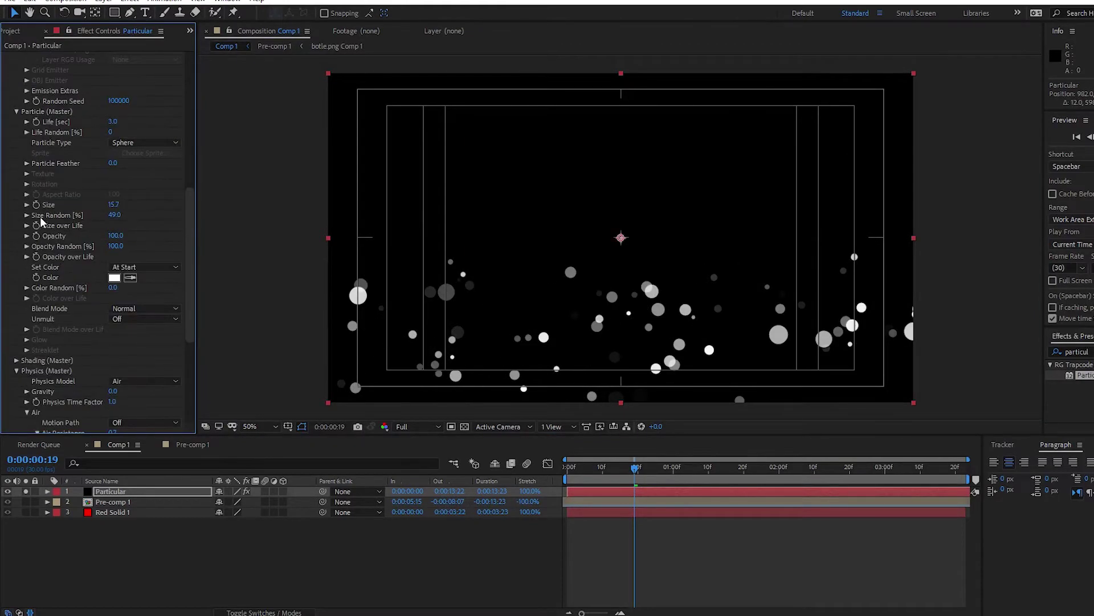
{"action": "scroll", "coordinate": [18, 375], "scroll_direction": "down", "scroll_amount": 1}
{"action": "left_click", "coordinate": [27, 363]}
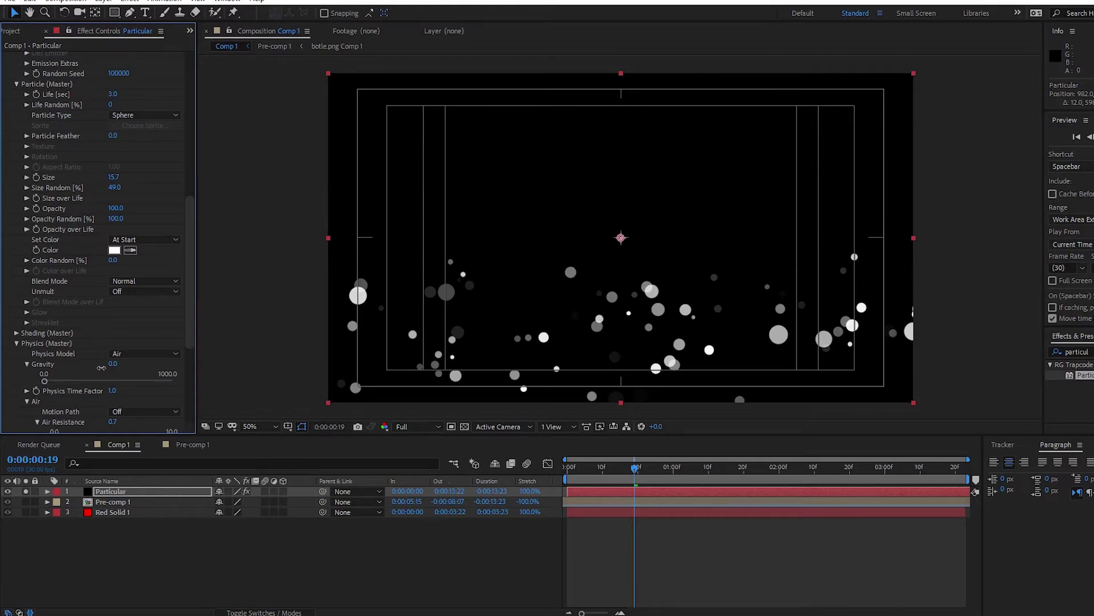
{"action": "mouse_move", "coordinate": [101, 368]}
{"action": "left_mouse_down"}
{"action": "mouse_move", "coordinate": [120, 363]}
{"action": "mouse_move", "coordinate": [108, 368]}
{"action": "left_mouse_up"}
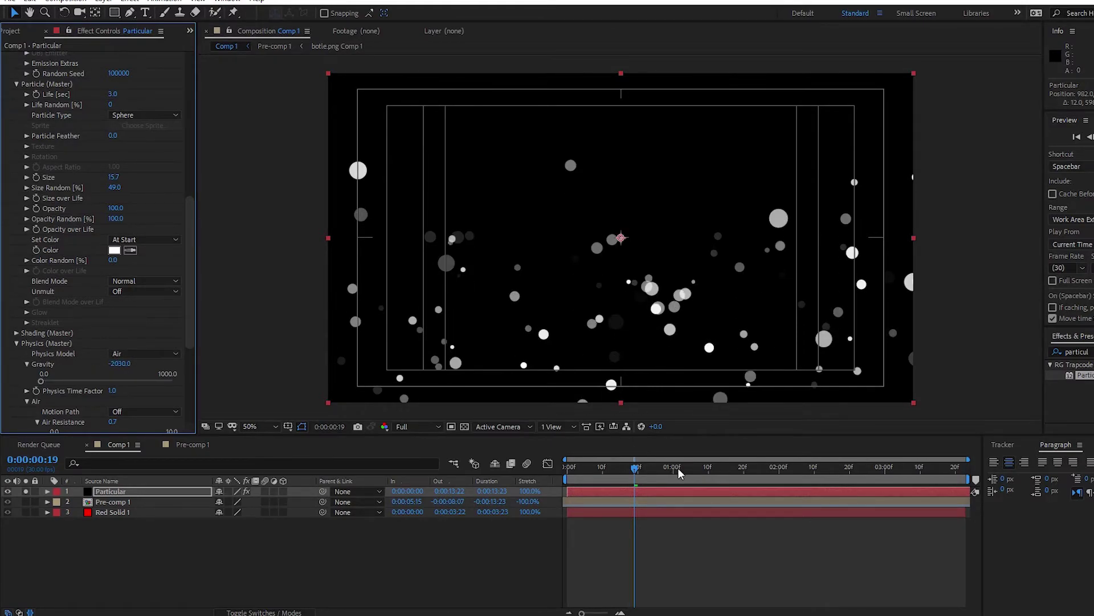
- Solo Pre-comp 1 as well, shift the Particular layer earlier to start at -0:00:01:01, and preview both
{"action": "left_click", "coordinate": [687, 488]}
{"action": "key", "text": "Home"}
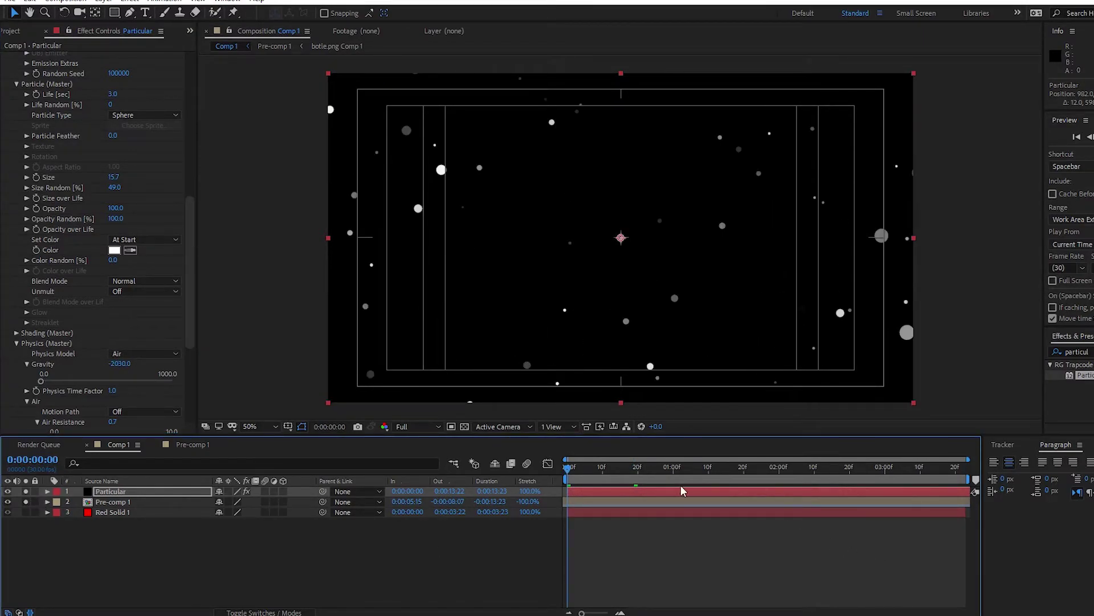
{"action": "left_click_drag", "start_coordinate": [652, 495], "coordinate": [560, 491]}
{"action": "key", "text": "space"}
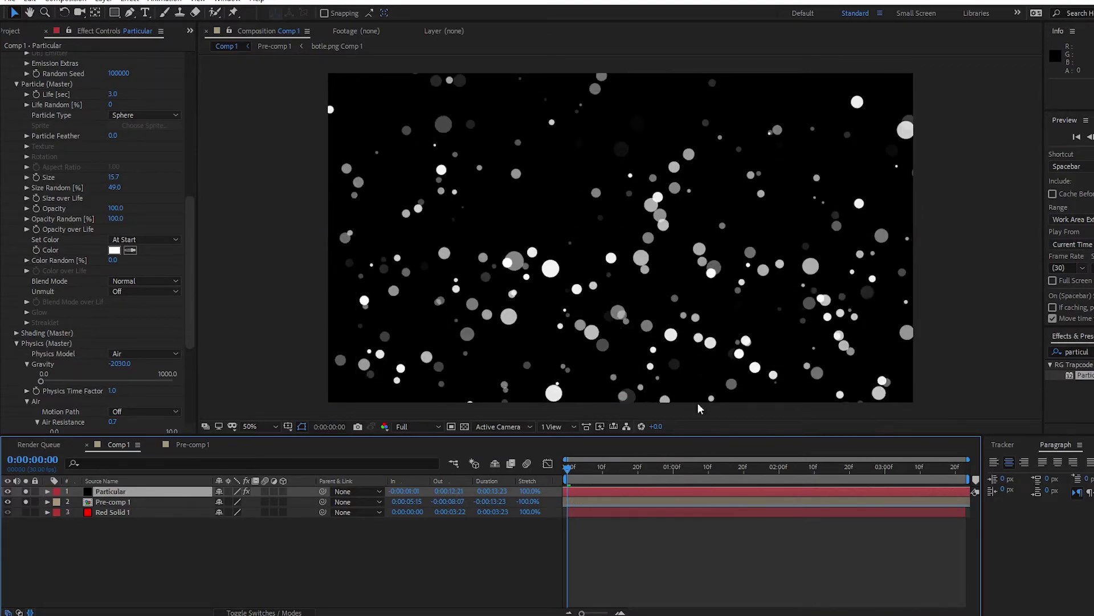
- Keyframe particles per second at 562 at 0:00:00:29 and at 0 at 0:00:01:18
{"action": "mouse_move", "coordinate": [664, 482]}
{"action": "left_mouse_down"}
{"action": "mouse_move", "coordinate": [629, 481]}
{"action": "mouse_move", "coordinate": [674, 475]}
{"action": "left_mouse_up"}
{"action": "scroll", "coordinate": [33, 95], "scroll_direction": "up", "scroll_amount": 10}
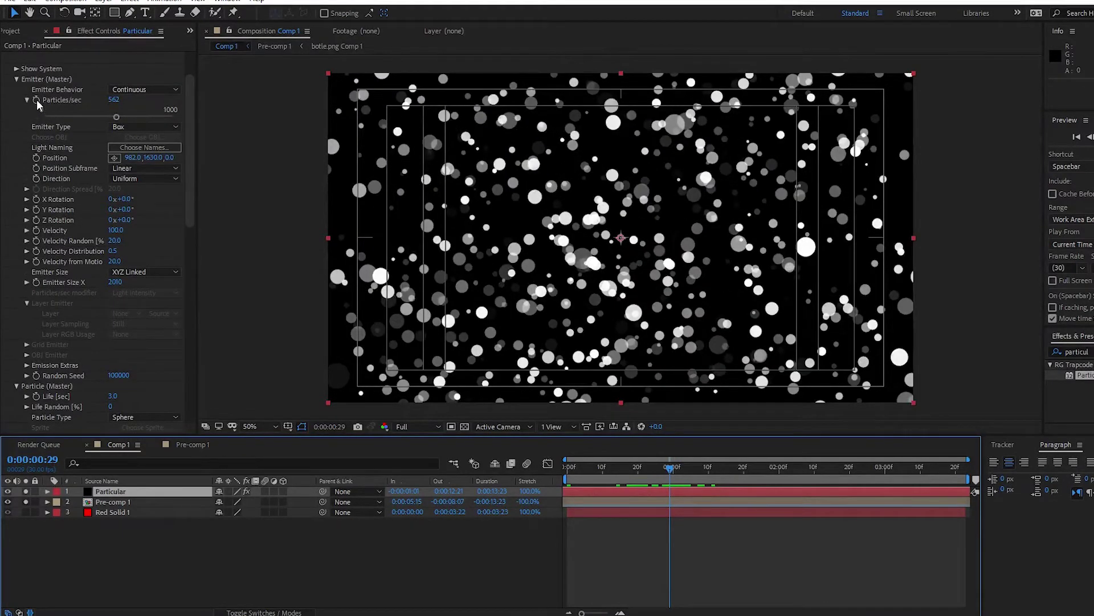
{"action": "left_click", "coordinate": [36, 100]}
{"action": "left_click_drag", "start_coordinate": [674, 473], "coordinate": [737, 473]}
{"action": "left_click", "coordinate": [114, 99]}
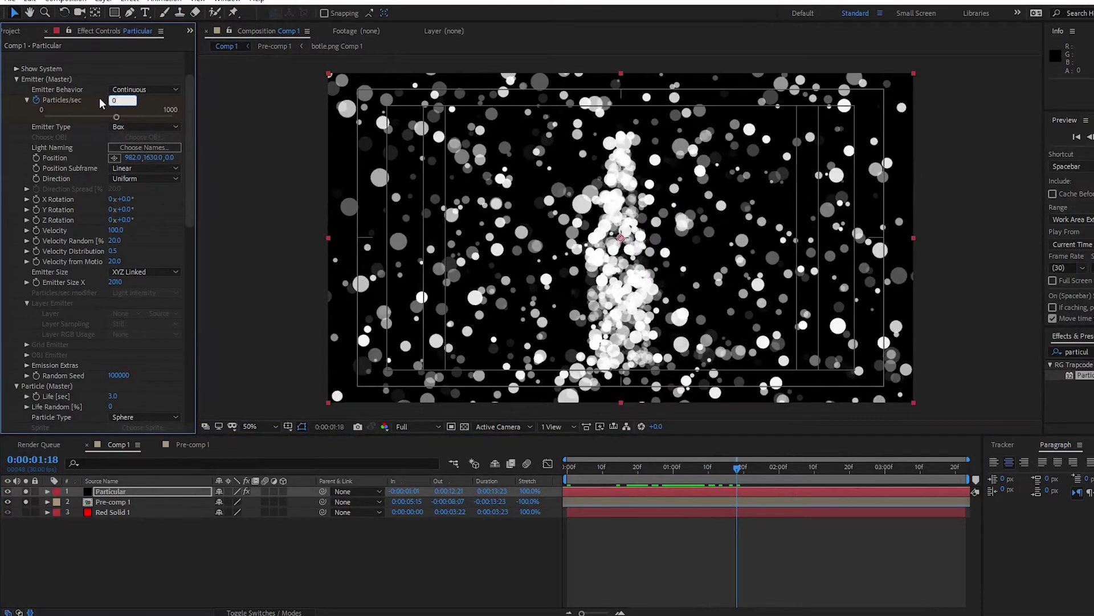
- Shift the Particular layer earlier to start at -0:00:02:08 and set its gravity to 666
{"action": "left_click_drag", "start_coordinate": [662, 492], "coordinate": [550, 500]}
{"action": "key", "text": "Home"}
{"action": "scroll", "coordinate": [105, 323], "scroll_direction": "down", "scroll_amount": 6}
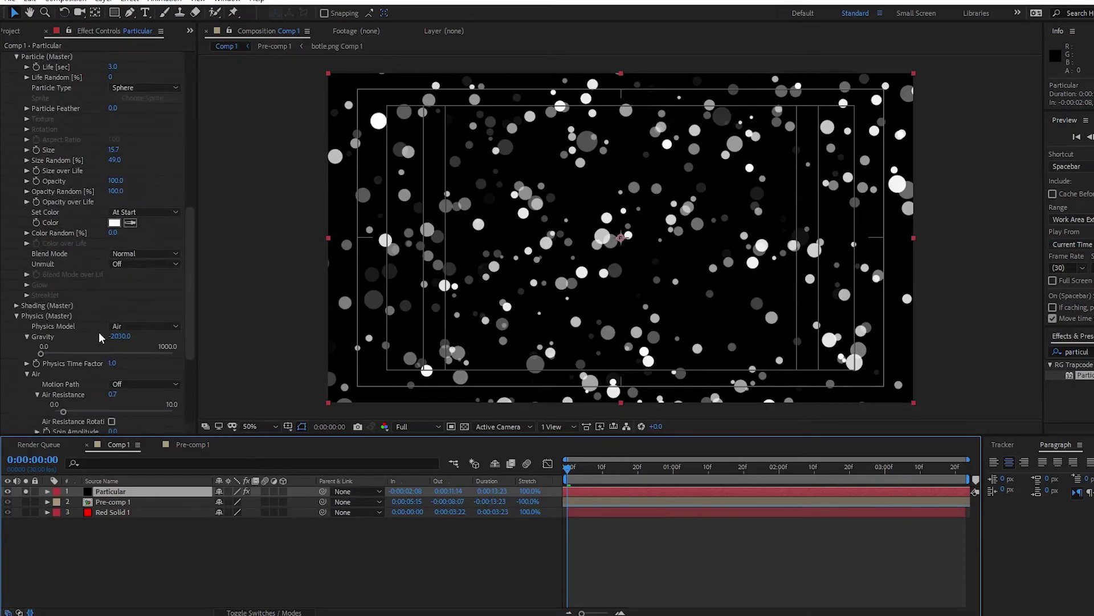
{"action": "left_click", "coordinate": [119, 337]}
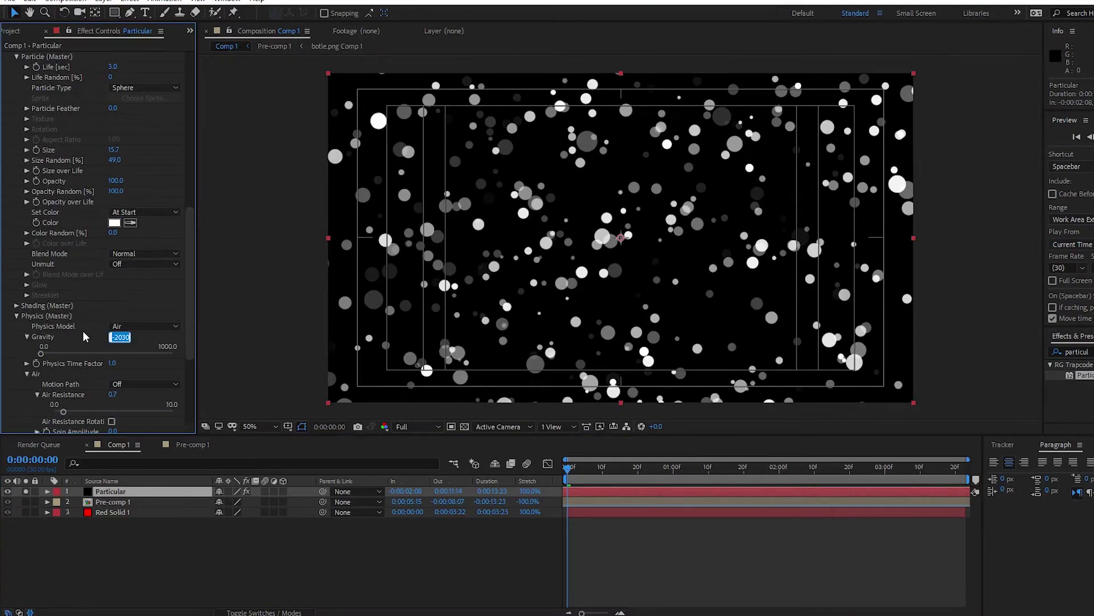
{"action": "type", "text": "666"}
{"action": "key", "text": "Return"}
- Apply the preset curve that fades particles in and out with a flat middle to Opacity over Life
{"action": "scroll", "coordinate": [57, 308], "scroll_direction": "down", "scroll_amount": 5}
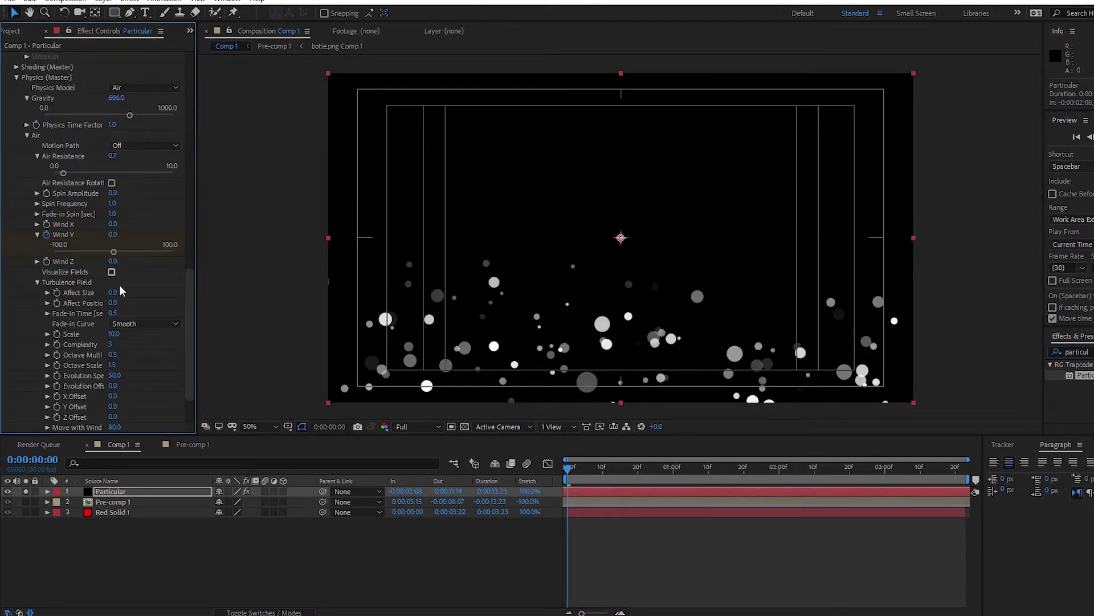
{"action": "scroll", "coordinate": [20, 168], "scroll_direction": "up", "scroll_amount": 10}
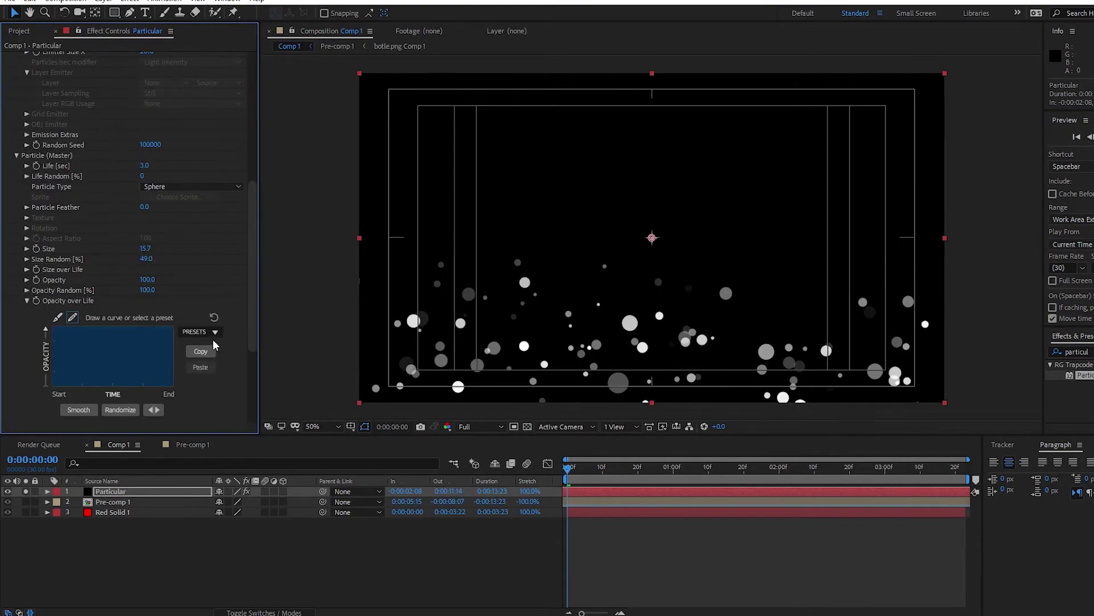
{"action": "left_click", "coordinate": [206, 334]}
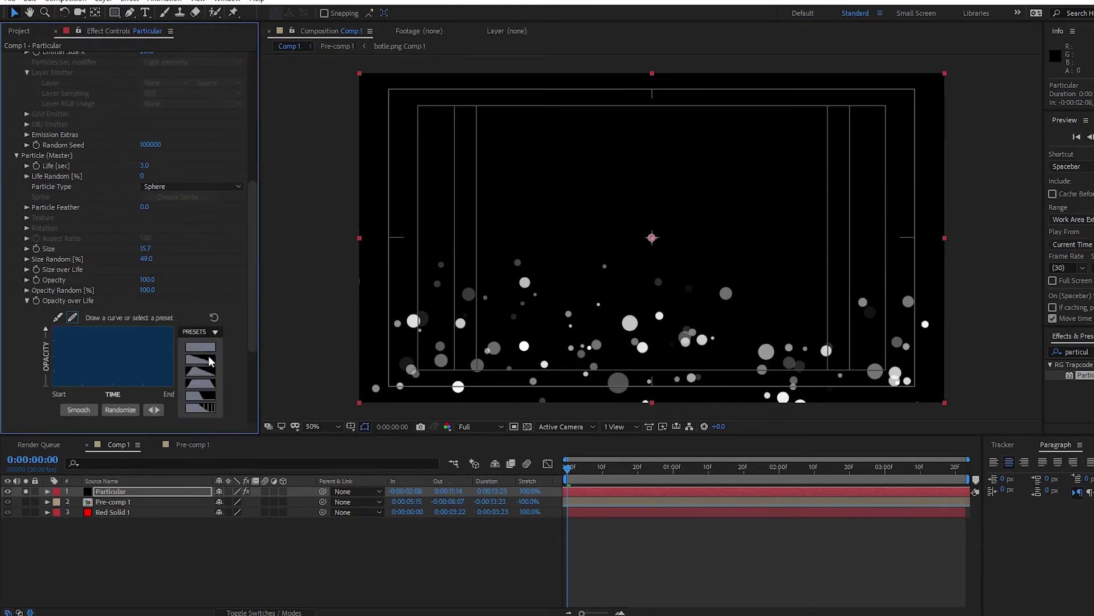
{"action": "left_click", "coordinate": [209, 386]}
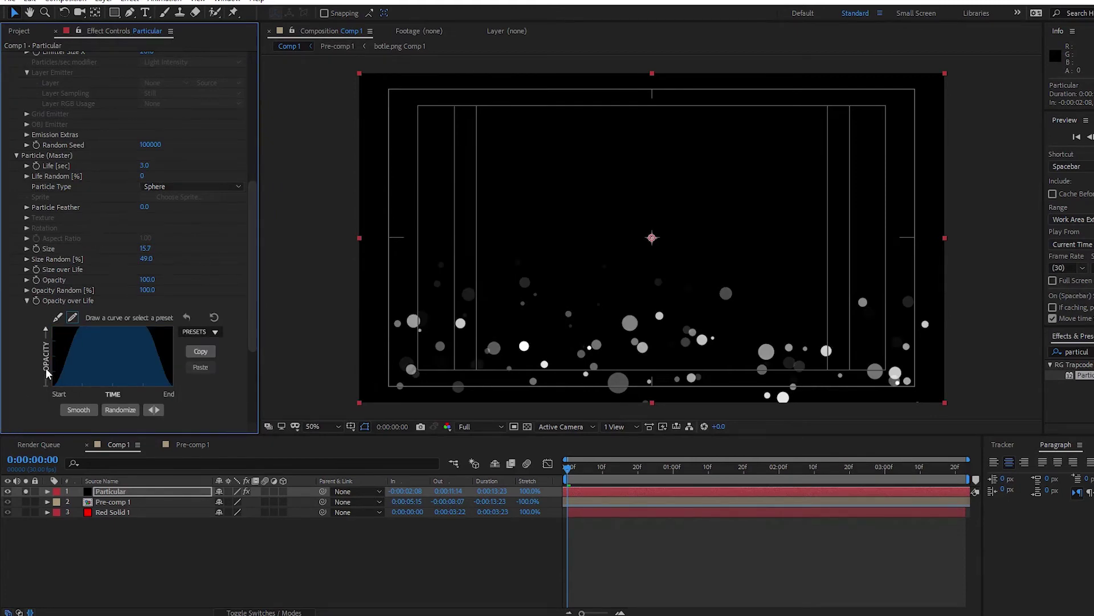